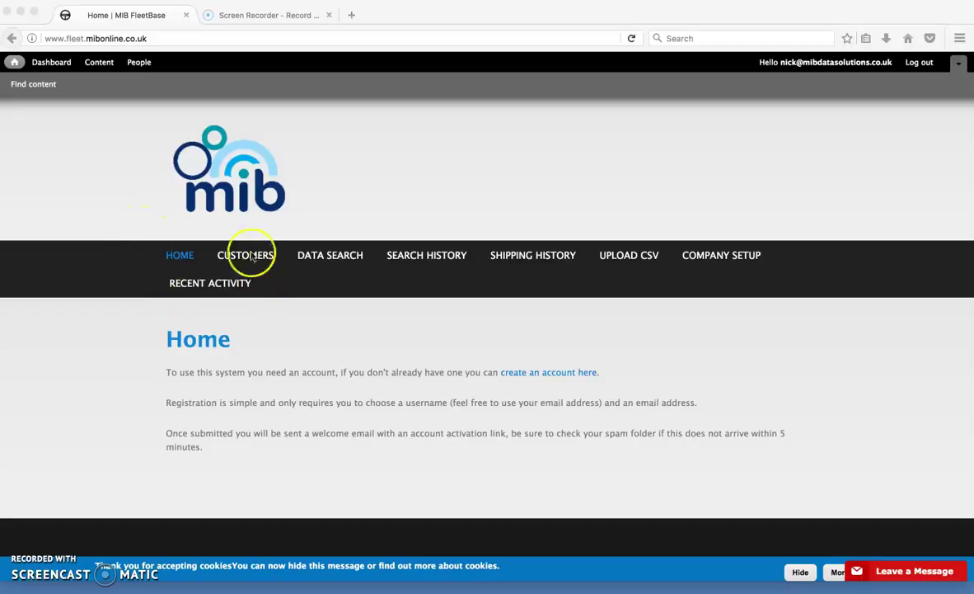
Open the Data Search page and expand the Contact Selections section
{"action": "left_click", "coordinate": [327, 256]}
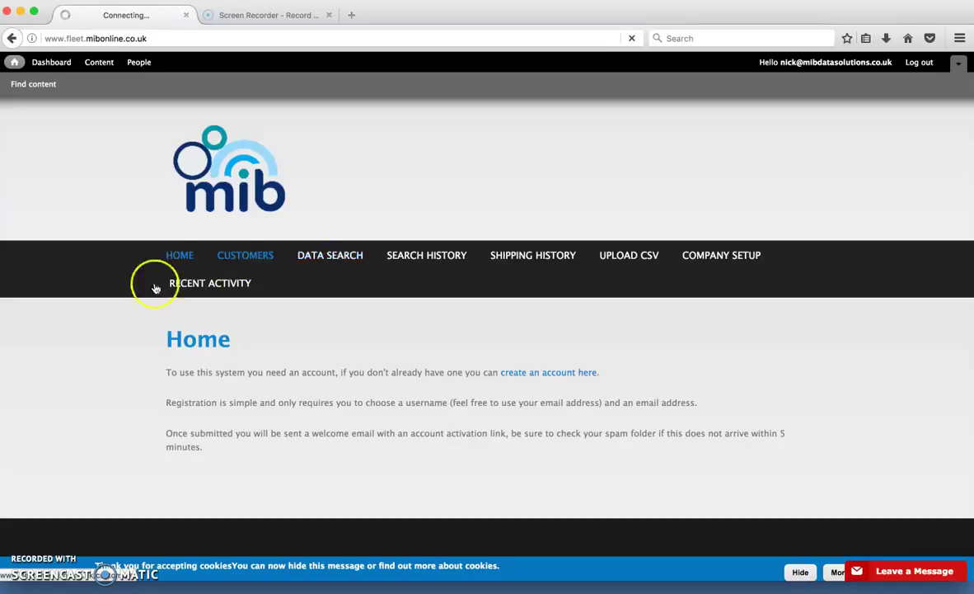
{"action": "scroll", "coordinate": [119, 328], "scroll_direction": "down", "scroll_amount": 5}
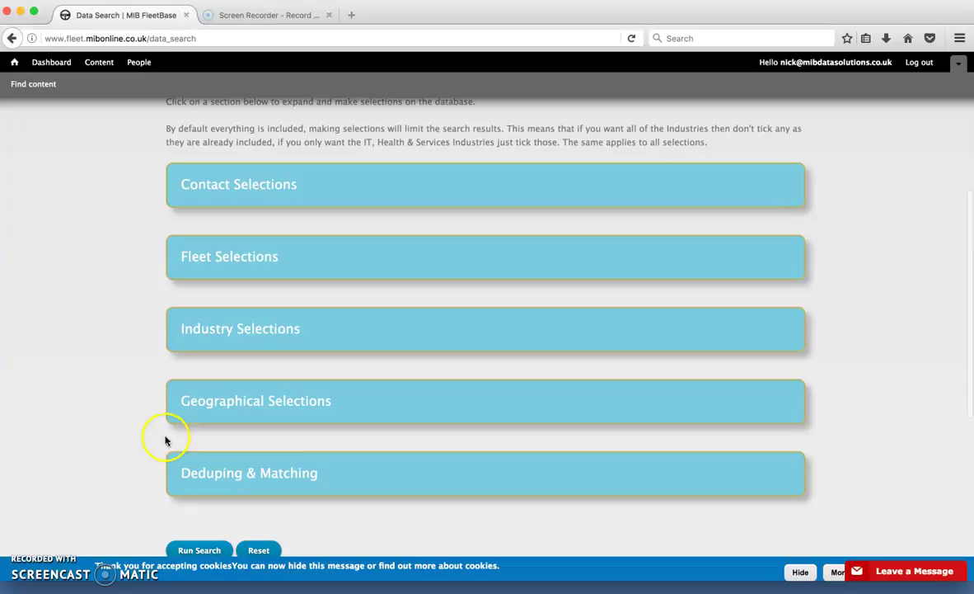
{"action": "scroll", "coordinate": [104, 348], "scroll_direction": "up", "scroll_amount": 2}
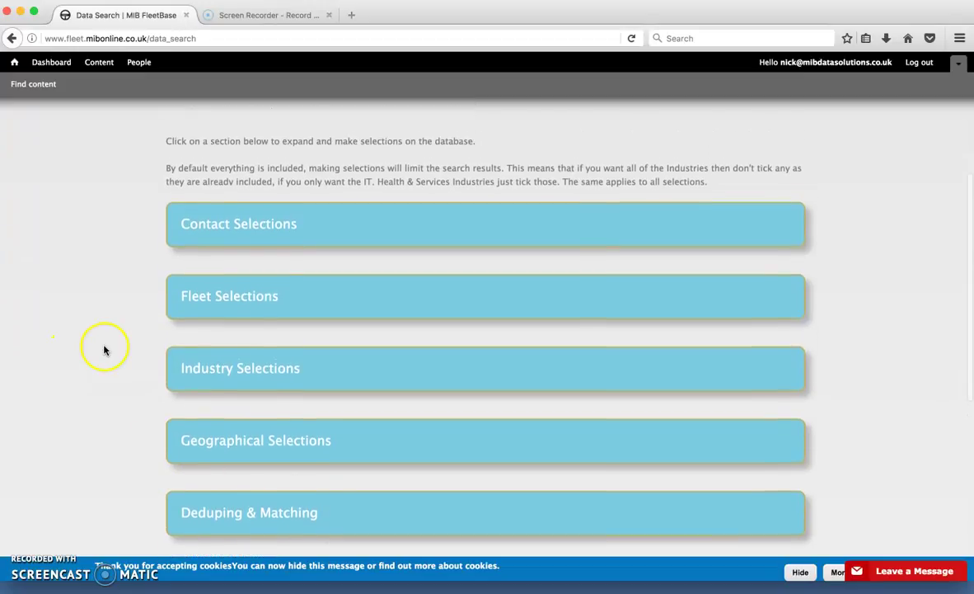
{"action": "left_click", "coordinate": [211, 230]}
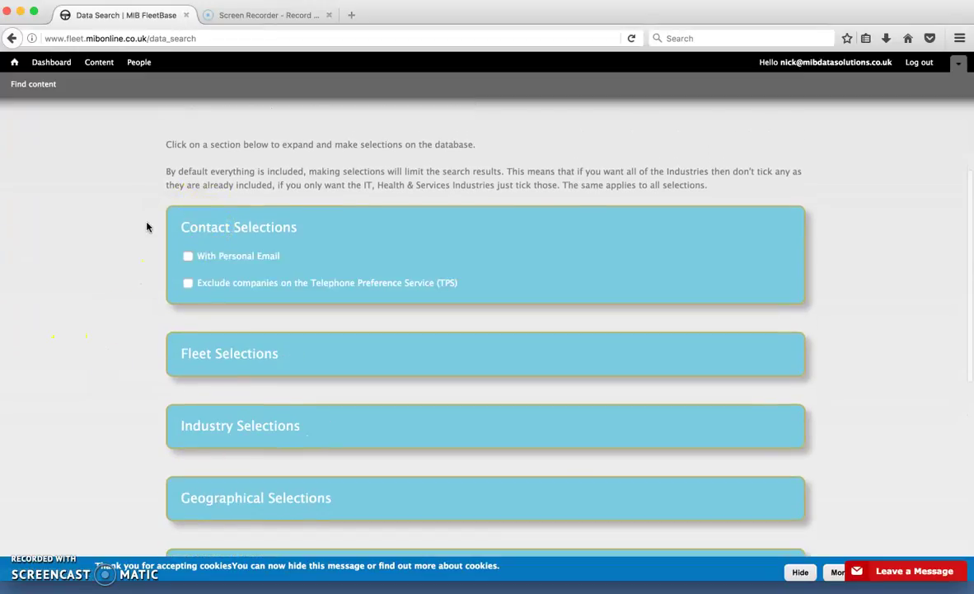
Limit contacts to those with a personal email and exclude companies on the Telephone Preference Service (TPS)
{"action": "left_click", "coordinate": [199, 251]}
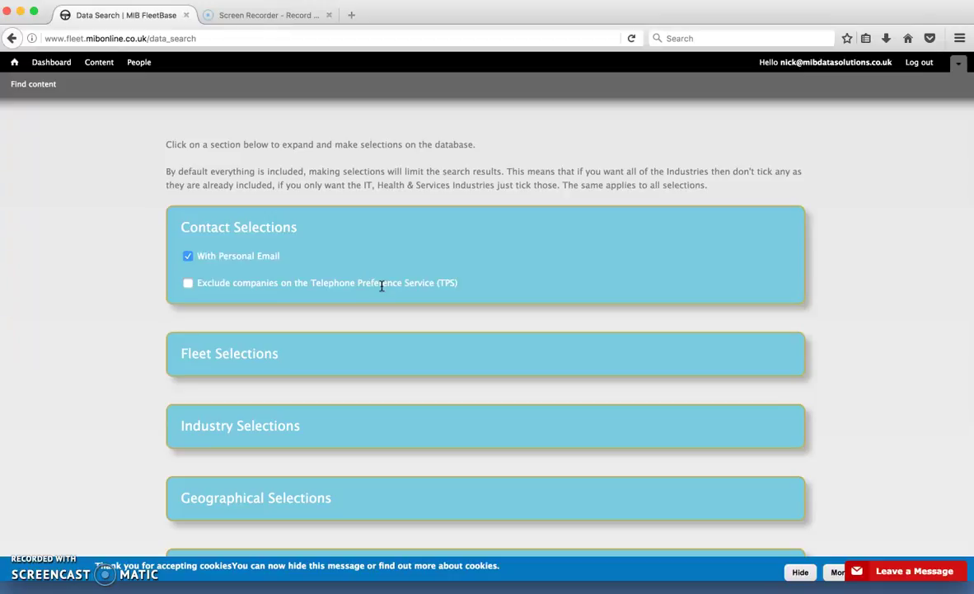
{"action": "left_click", "coordinate": [189, 283]}
{"action": "left_click", "coordinate": [188, 255]}
{"action": "left_click", "coordinate": [188, 256]}
{"action": "left_click", "coordinate": [201, 252]}
{"action": "left_click", "coordinate": [188, 282]}
Expand the Fleet Selections section and look over its criteria
{"action": "scroll", "coordinate": [157, 282], "scroll_direction": "down", "scroll_amount": 3}
{"action": "left_click", "coordinate": [195, 273]}
{"action": "left_click", "coordinate": [134, 268]}
{"action": "scroll", "coordinate": [137, 347], "scroll_direction": "down", "scroll_amount": 3}
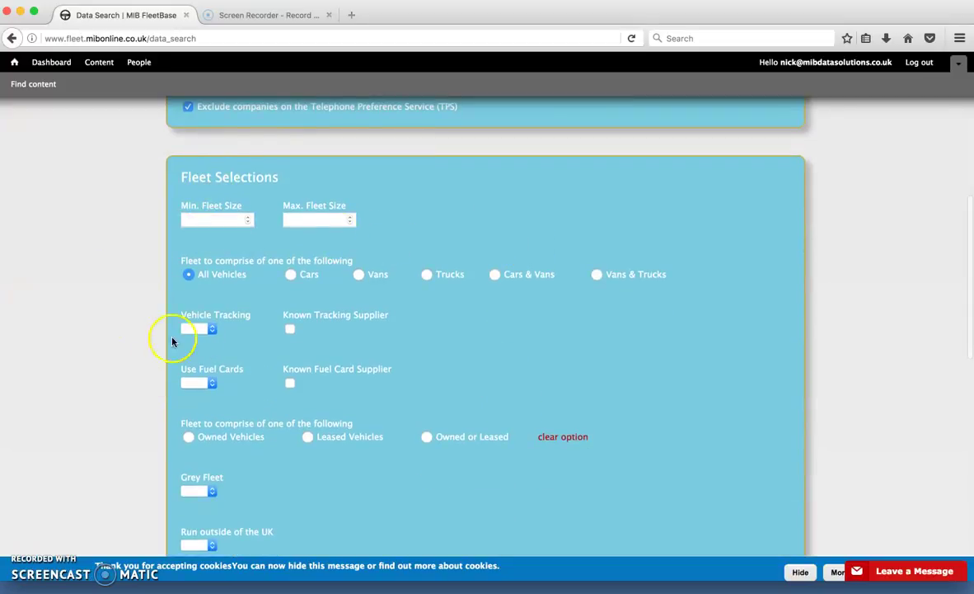
{"action": "scroll", "coordinate": [164, 338], "scroll_direction": "down", "scroll_amount": 3}
{"action": "scroll", "coordinate": [160, 341], "scroll_direction": "up", "scroll_amount": 3}
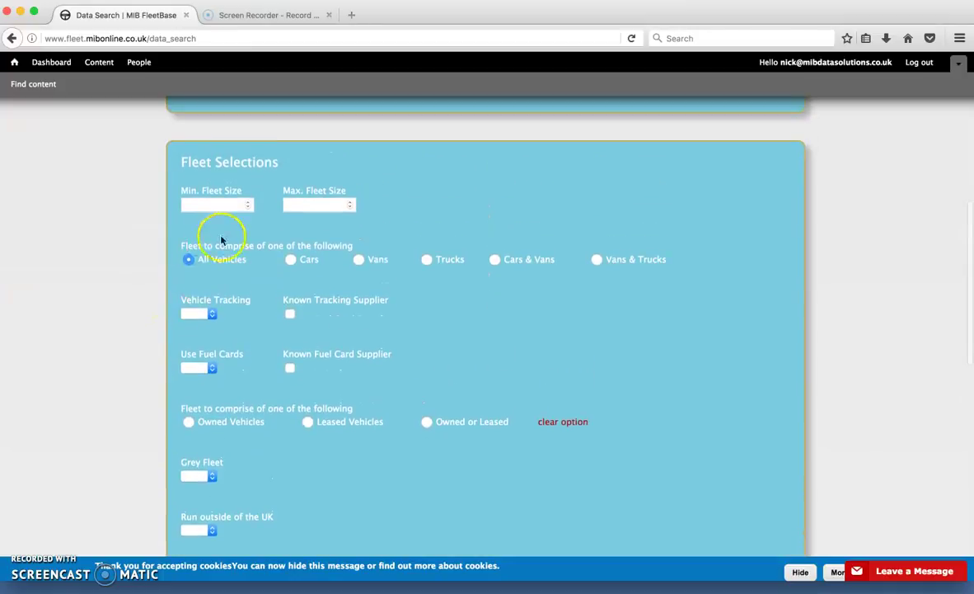
Set the minimum fleet size to 10 and the maximum fleet size to 100
{"action": "left_click", "coordinate": [191, 203]}
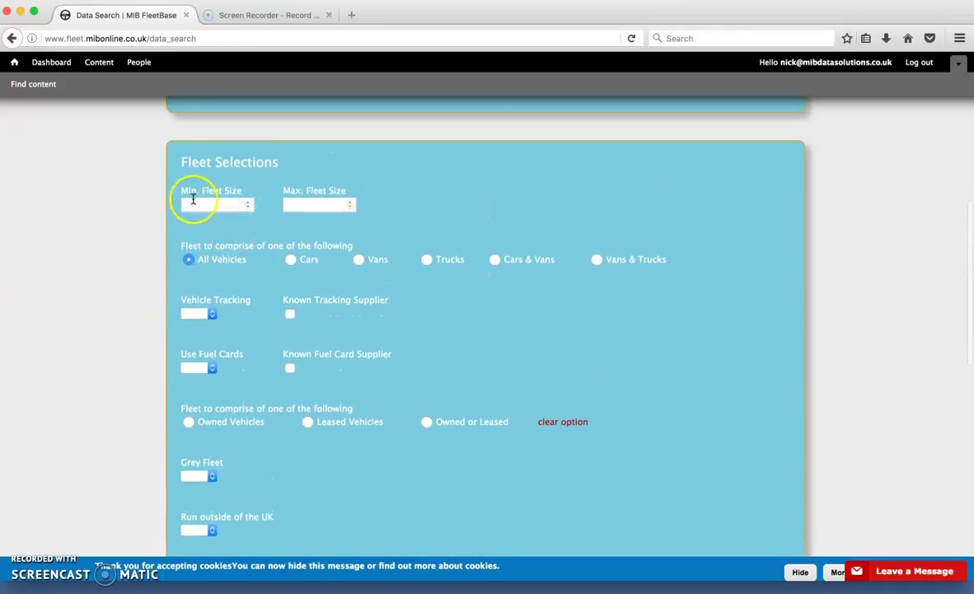
{"action": "left_click", "coordinate": [318, 205]}
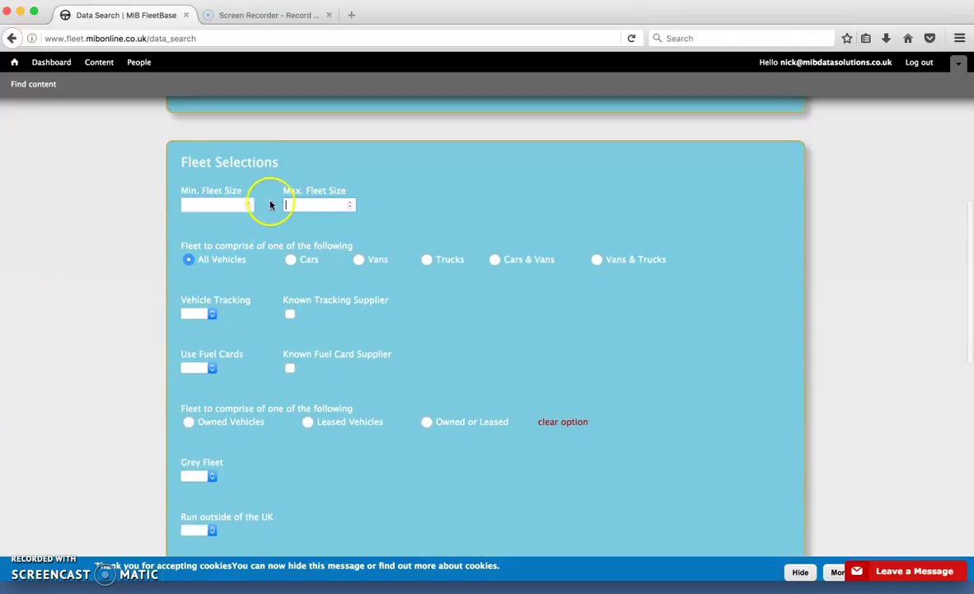
{"action": "left_click", "coordinate": [247, 203]}
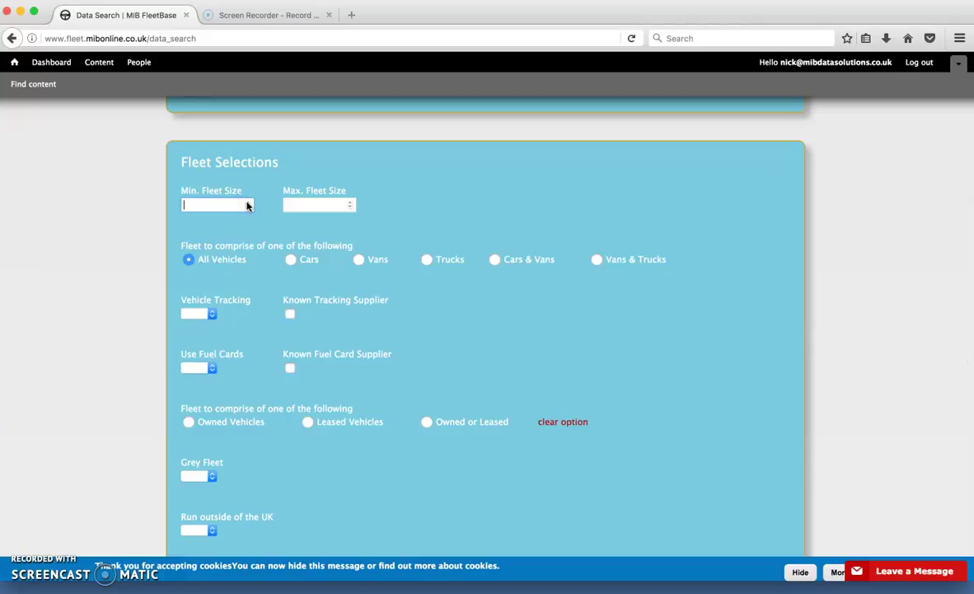
{"action": "left_click", "coordinate": [309, 204]}
{"action": "left_click", "coordinate": [186, 203]}
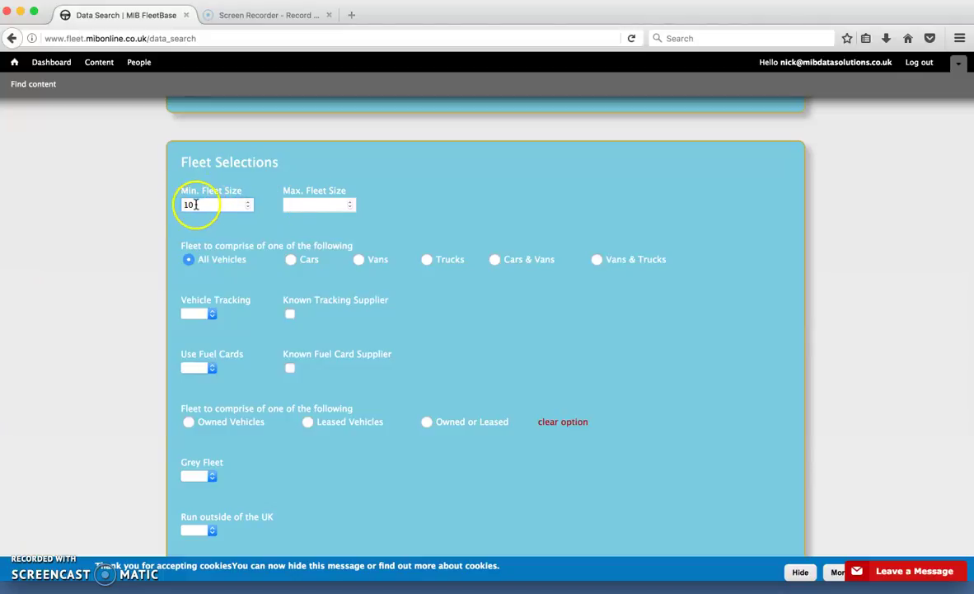
{"action": "left_click", "coordinate": [292, 205]}
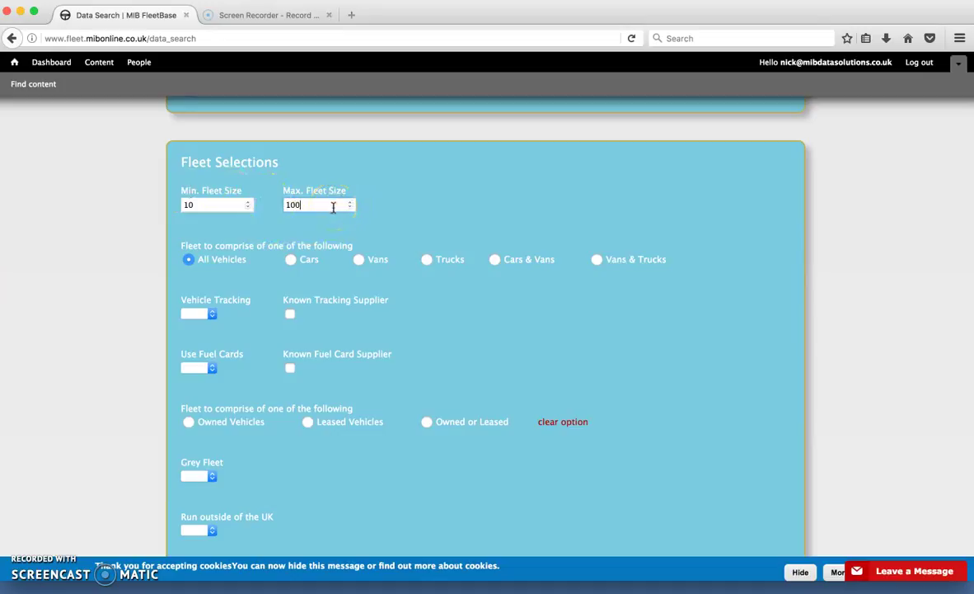
Clear the maximum fleet size and set the minimum fleet size to 5
{"action": "key", "text": "BackSpace"}
{"action": "key", "text": "BackSpace"}
{"action": "key", "text": "BackSpace"}
{"action": "left_click", "coordinate": [190, 204]}
{"action": "key", "text": "BackSpace"}
{"action": "key", "text": "BackSpace"}
{"action": "type", "text": "5"}
{"action": "left_click", "coordinate": [186, 216]}
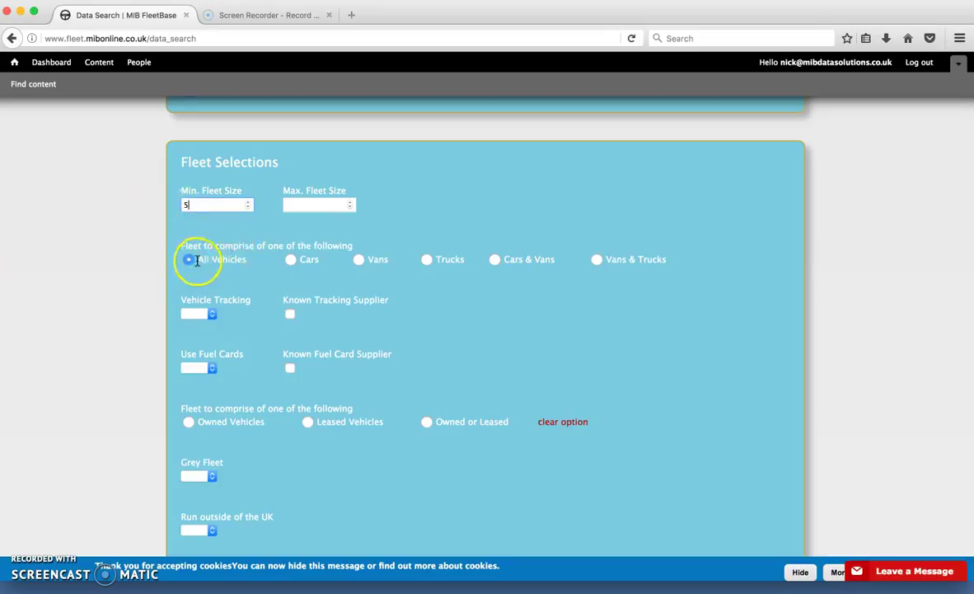
Restrict the fleet composition to Vans & Trucks
{"action": "left_click", "coordinate": [290, 259]}
{"action": "left_click", "coordinate": [359, 260]}
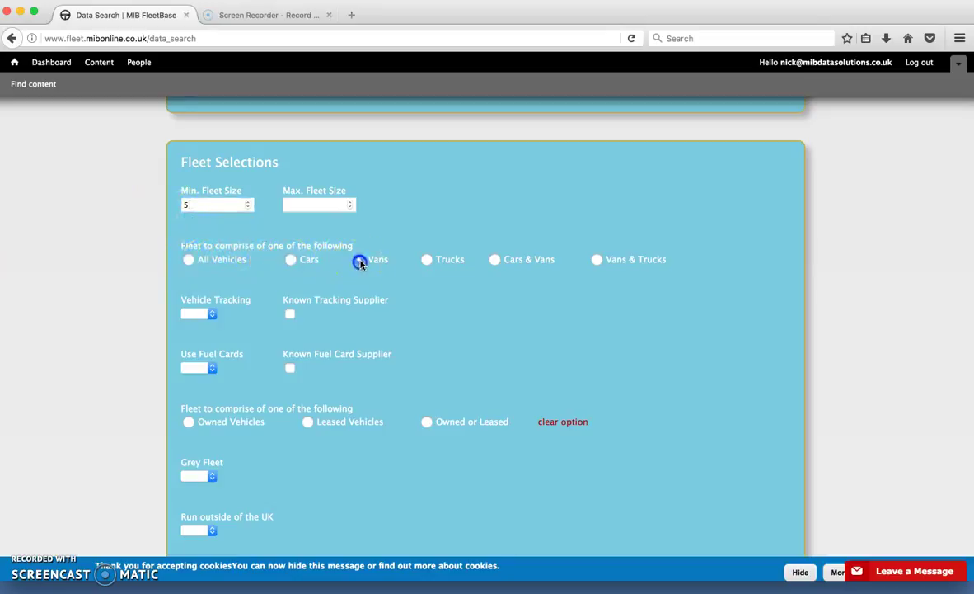
{"action": "left_click", "coordinate": [497, 260]}
{"action": "left_click", "coordinate": [597, 260]}
Set Vehicle Tracking to Yes and require a known tracking supplier
{"action": "left_click", "coordinate": [211, 313]}
{"action": "left_click", "coordinate": [207, 333]}
{"action": "left_click", "coordinate": [289, 314]}
Set the fleet ownership criterion to Owned or Leased
{"action": "scroll", "coordinate": [398, 326], "scroll_direction": "down", "scroll_amount": 3}
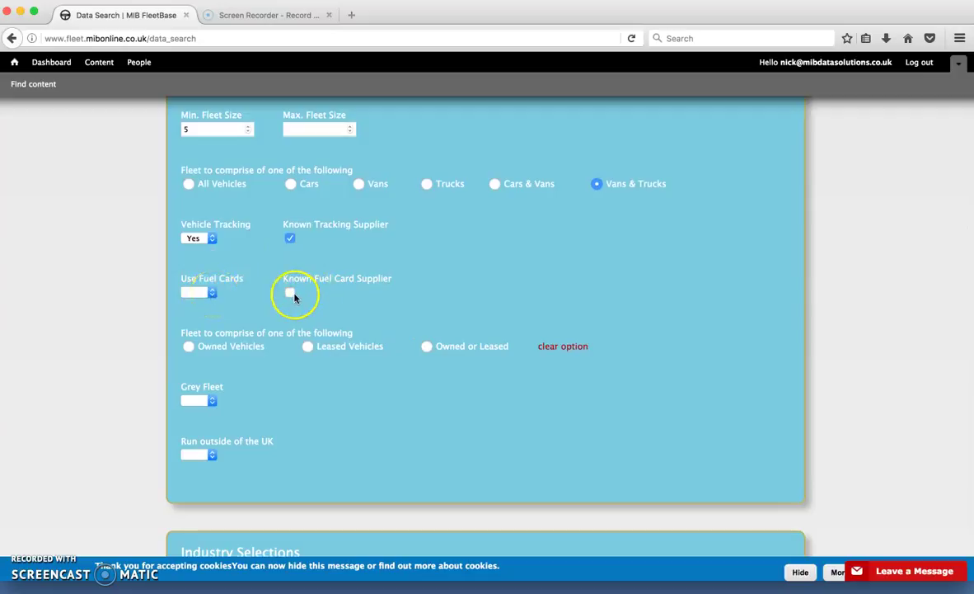
{"action": "left_click", "coordinate": [188, 345]}
{"action": "left_click", "coordinate": [308, 346]}
{"action": "left_click", "coordinate": [426, 346]}
Examine the choices for Grey Fleet and Run outside of the UK without selecting any, and review the fleet criteria
{"action": "left_click", "coordinate": [200, 399]}
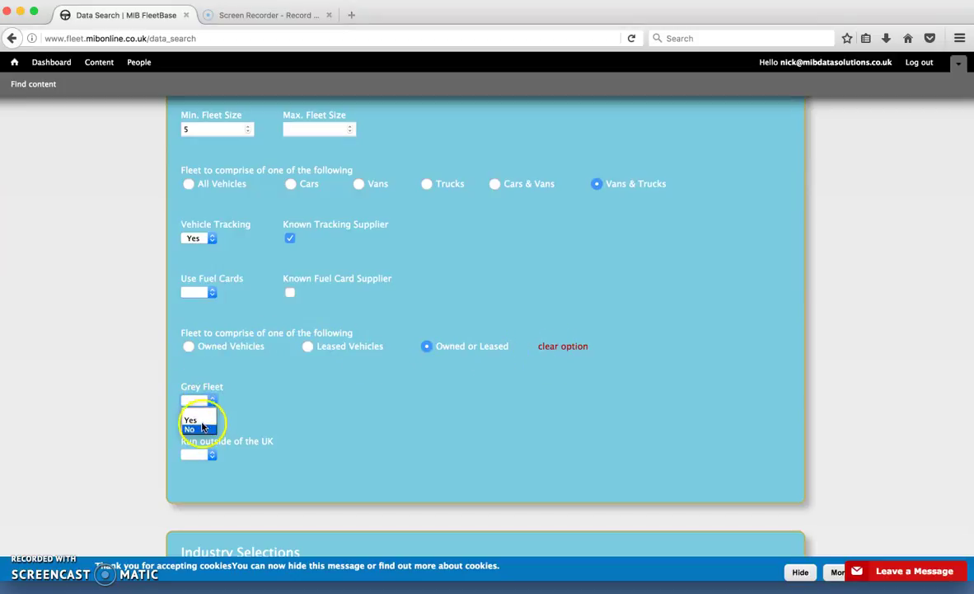
{"action": "left_click", "coordinate": [246, 422]}
{"action": "left_click", "coordinate": [213, 456]}
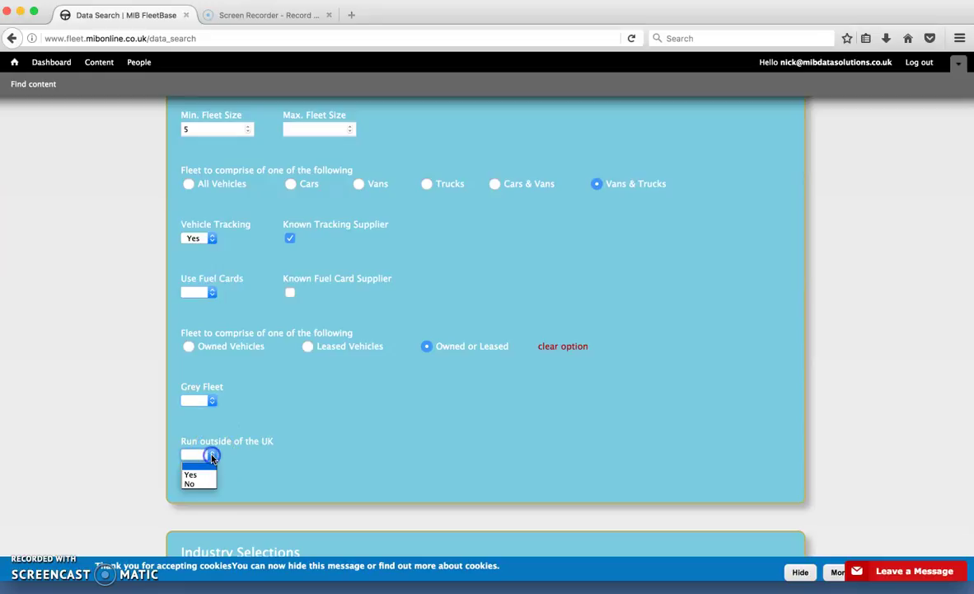
{"action": "left_click", "coordinate": [257, 445]}
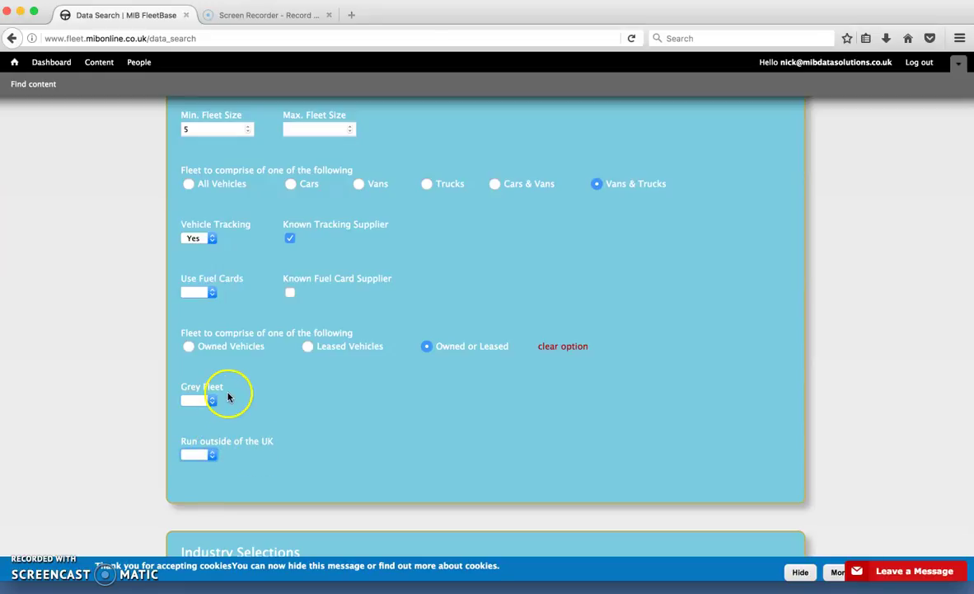
{"action": "left_click", "coordinate": [213, 455]}
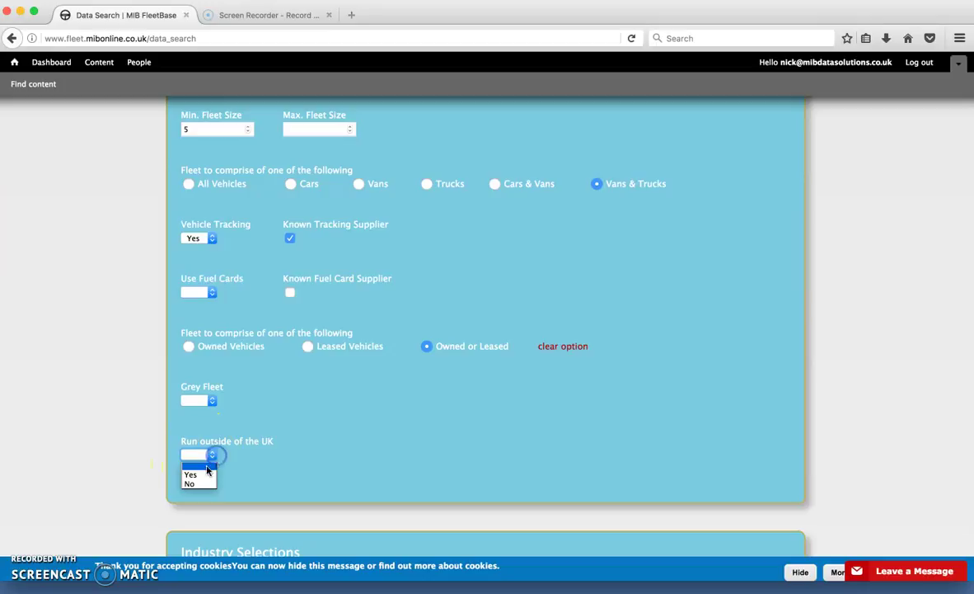
{"action": "left_click", "coordinate": [248, 457]}
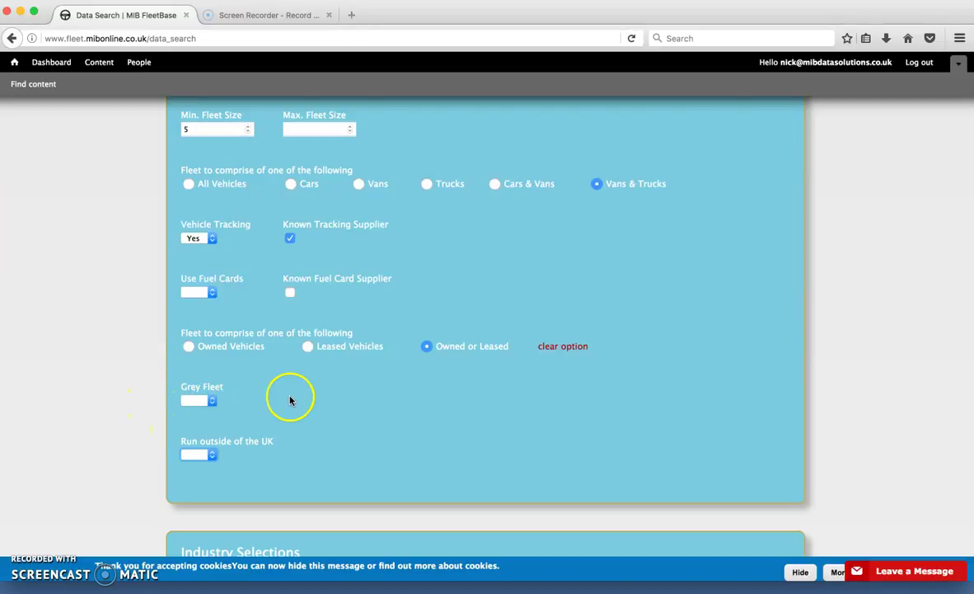
{"action": "scroll", "coordinate": [289, 401], "scroll_direction": "up", "scroll_amount": 3}
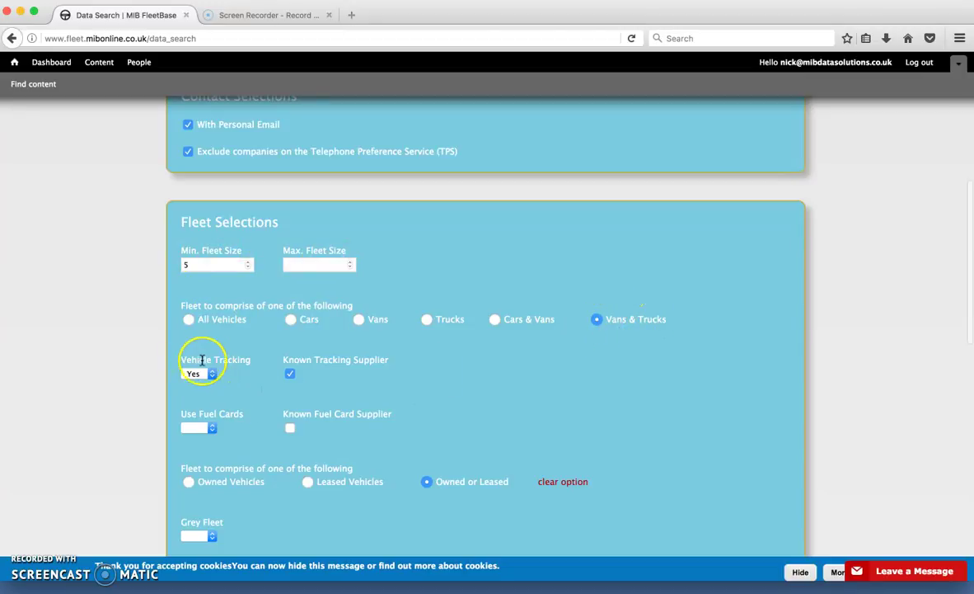
{"action": "scroll", "coordinate": [243, 369], "scroll_direction": "down", "scroll_amount": 3}
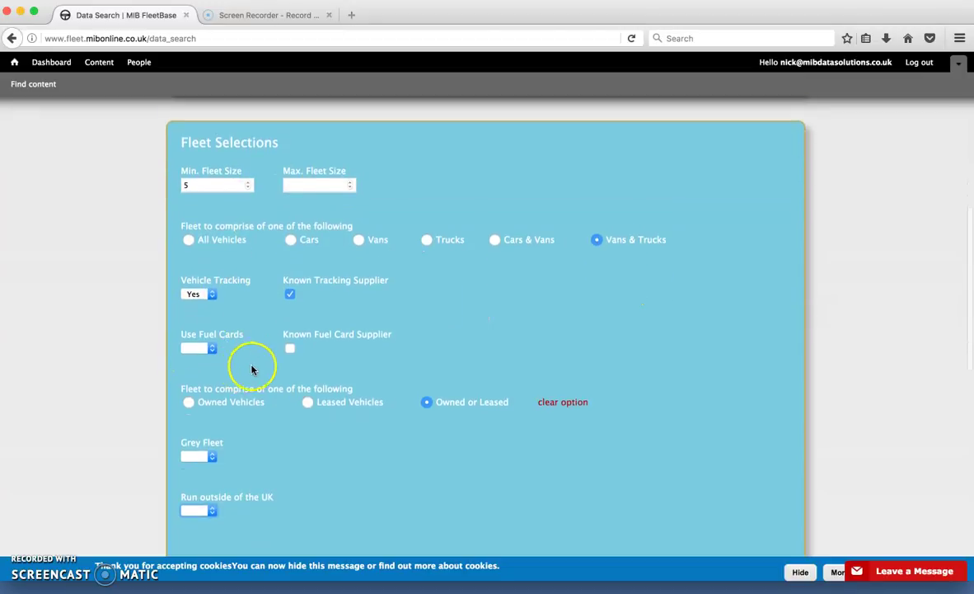
Expand the Industry Selections section and tick the Animal-Vegetable-Mineral and Construction industries
{"action": "scroll", "coordinate": [256, 350], "scroll_direction": "down", "scroll_amount": 10}
{"action": "left_click", "coordinate": [196, 346]}
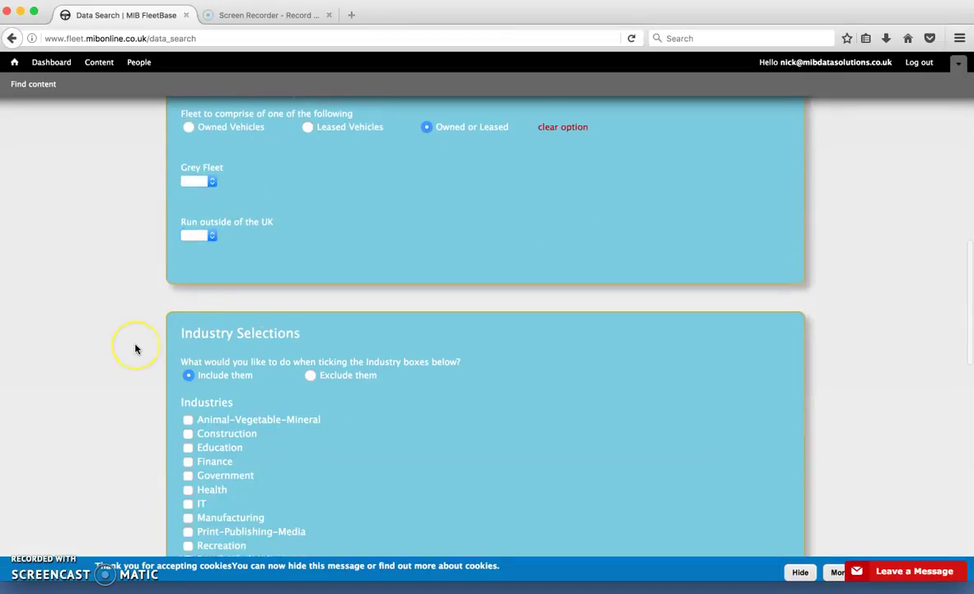
{"action": "scroll", "coordinate": [136, 349], "scroll_direction": "down", "scroll_amount": 3}
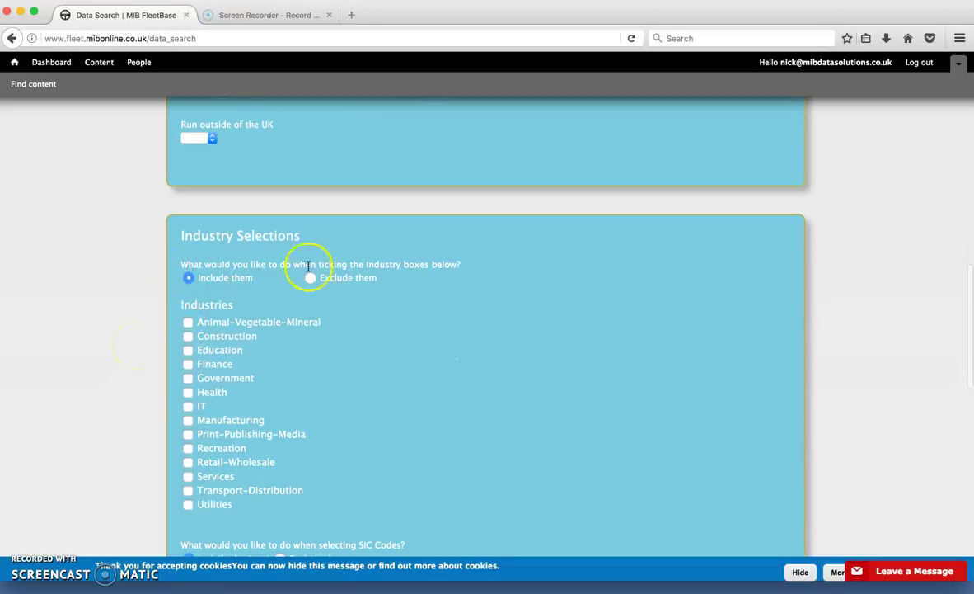
{"action": "scroll", "coordinate": [247, 318], "scroll_direction": "down", "scroll_amount": 2}
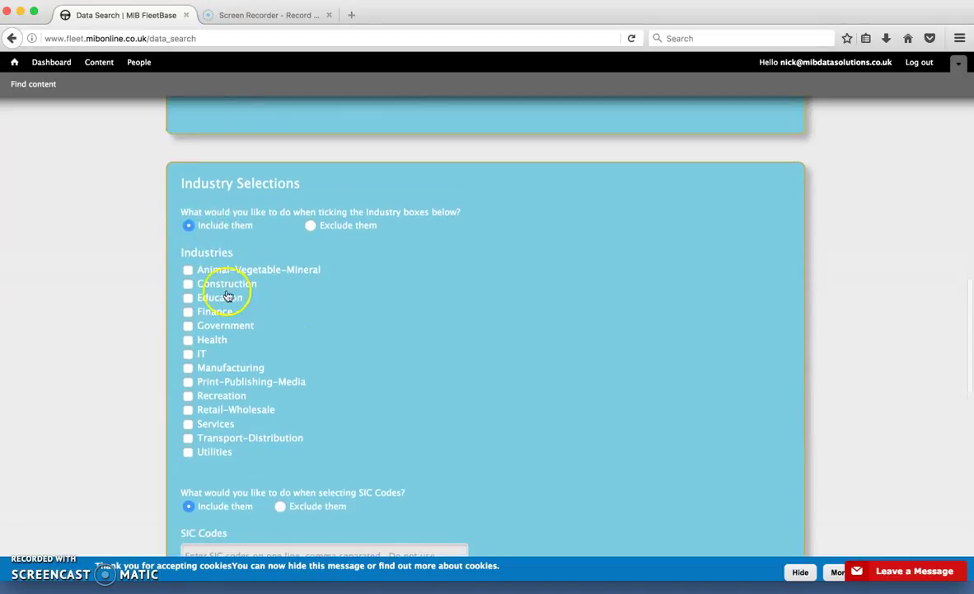
{"action": "left_click", "coordinate": [189, 271]}
{"action": "left_click", "coordinate": [188, 284]}
{"action": "left_click", "coordinate": [188, 297]}
{"action": "left_click", "coordinate": [188, 312]}
{"action": "left_click", "coordinate": [188, 298]}
Add Health, Manufacturing and Print-Publishing-Media to the ticked industries, with the industry choice set to Include them
{"action": "left_click", "coordinate": [309, 225]}
{"action": "left_click", "coordinate": [188, 339]}
{"action": "left_click", "coordinate": [188, 368]}
{"action": "left_click", "coordinate": [188, 382]}
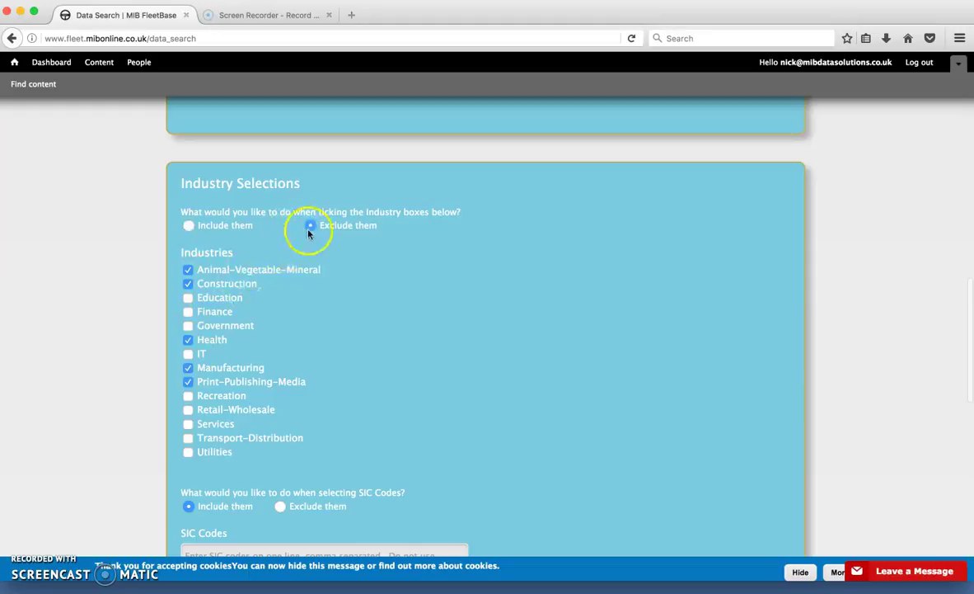
{"action": "left_click", "coordinate": [189, 225]}
Enter the SIC codes 45100 and 35001 as a trial and clear the SIC Codes field again
{"action": "scroll", "coordinate": [156, 367], "scroll_direction": "down", "scroll_amount": 3}
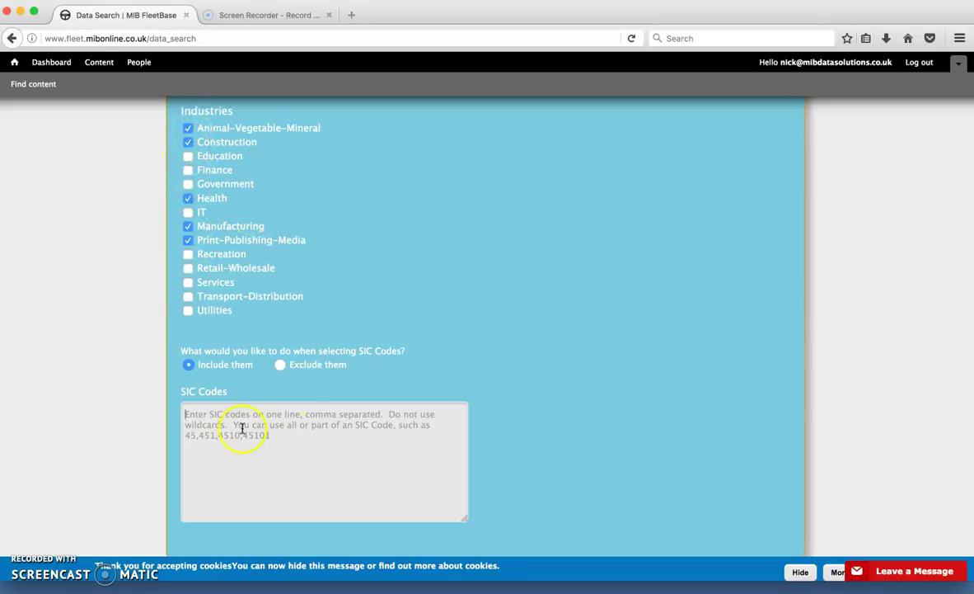
{"action": "left_click", "coordinate": [304, 436]}
{"action": "type", "text": "45100"}
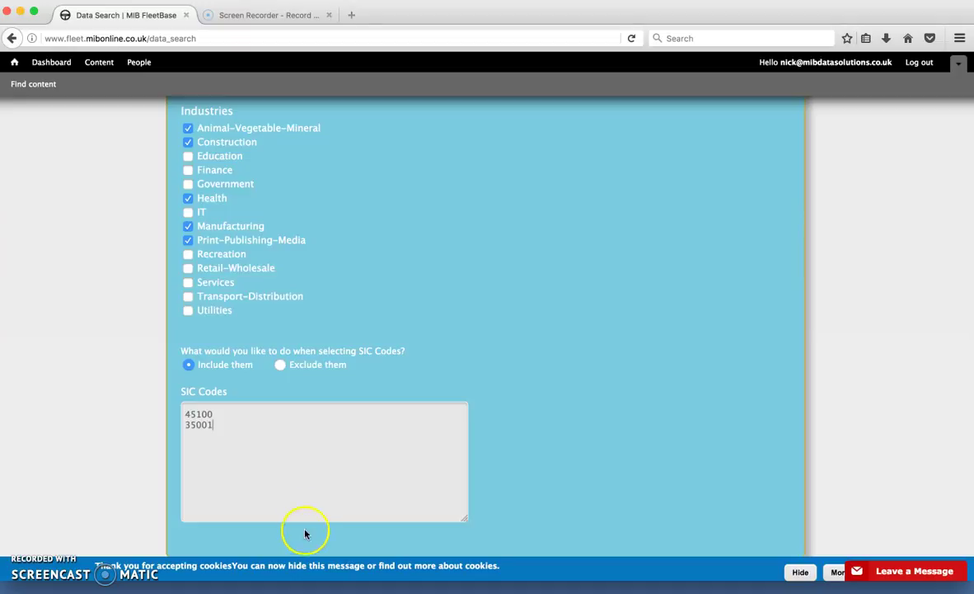
{"action": "scroll", "coordinate": [307, 392], "scroll_direction": "down", "scroll_amount": 2}
{"action": "left_click_drag", "start_coordinate": [228, 339], "coordinate": [170, 317]}
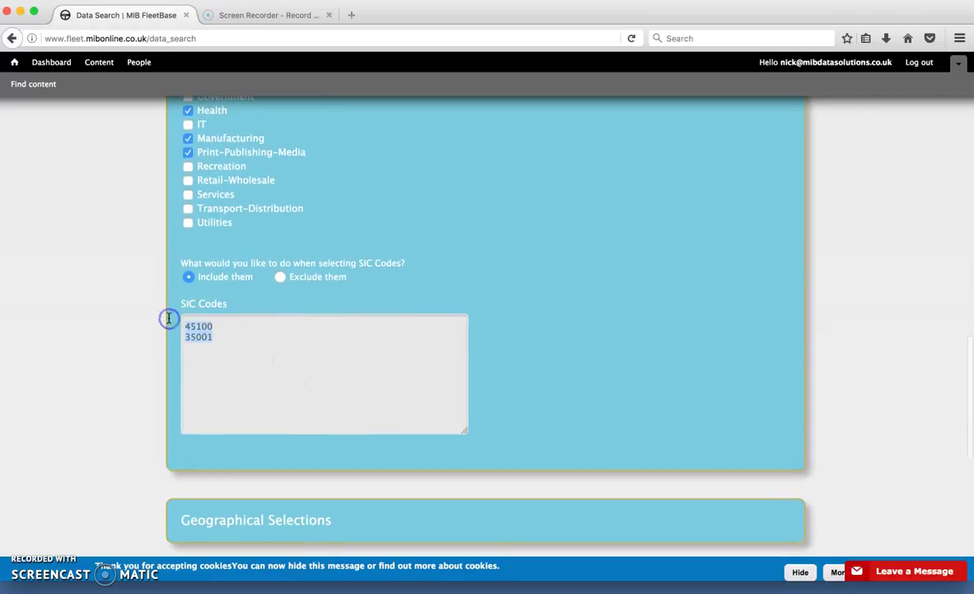
{"action": "key", "text": "BackSpace"}
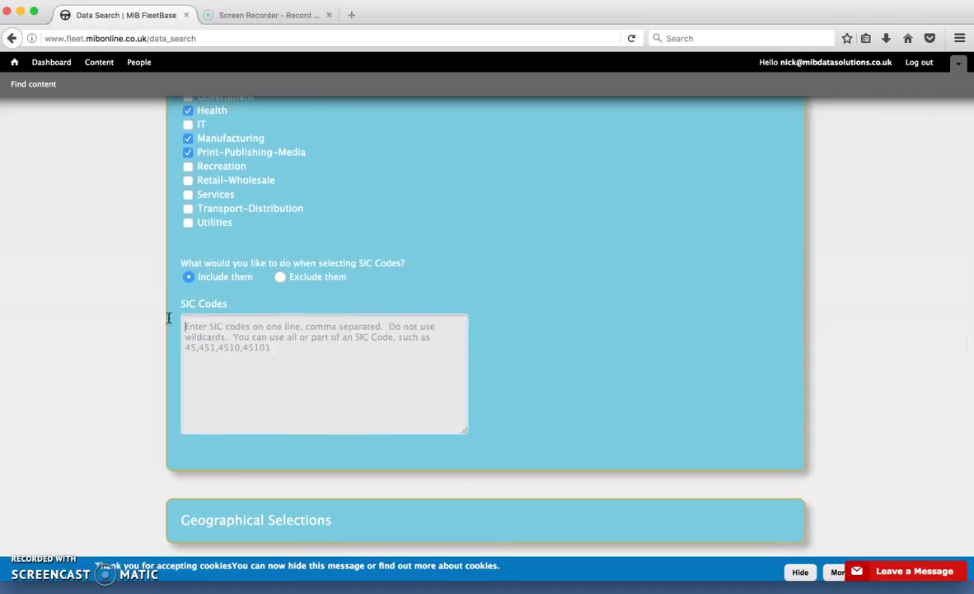
Review the industry and SIC code criteria and expand the Geographical Selections section
{"action": "scroll", "coordinate": [289, 340], "scroll_direction": "up", "scroll_amount": 1}
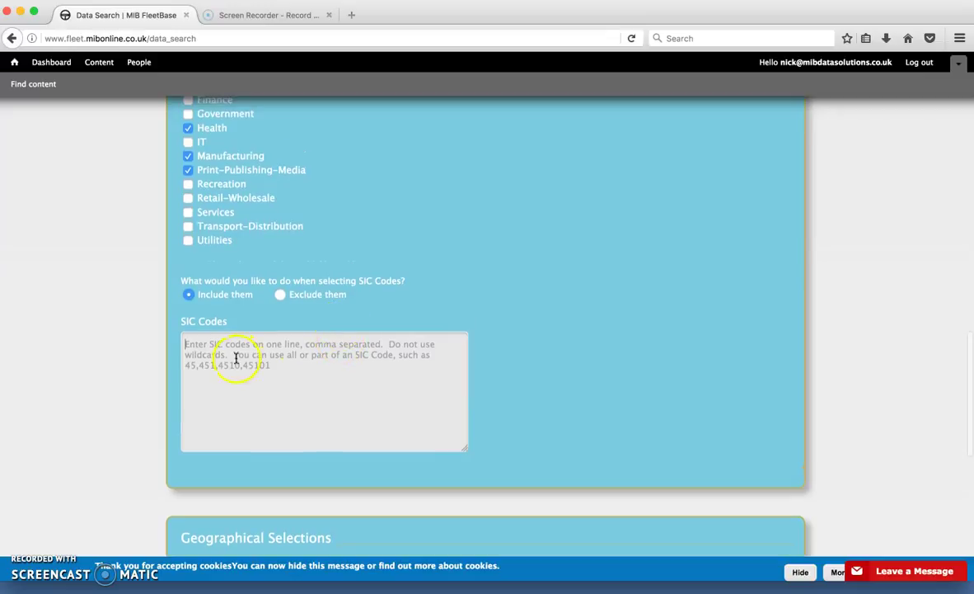
{"action": "left_click", "coordinate": [198, 367]}
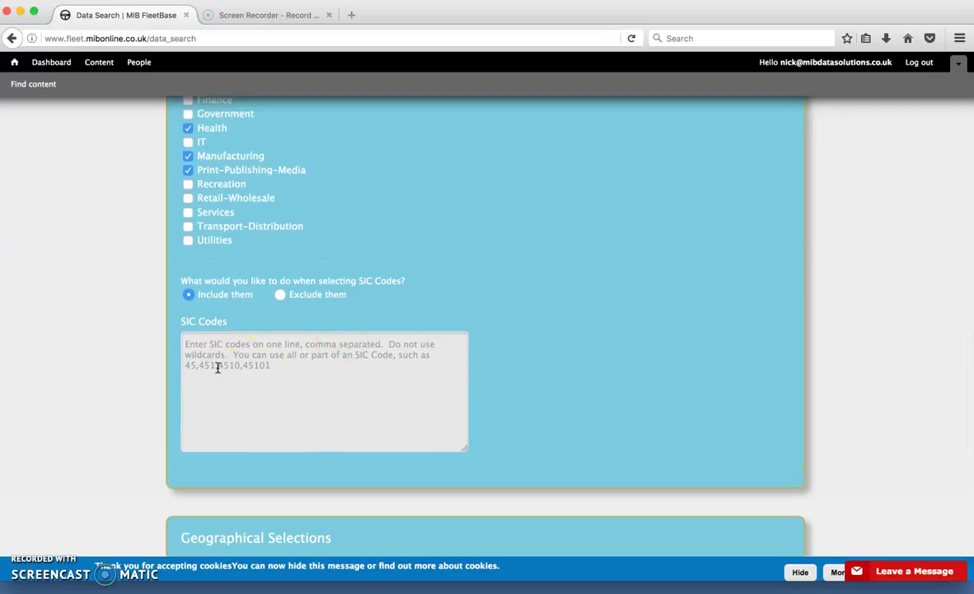
{"action": "scroll", "coordinate": [315, 333], "scroll_direction": "up", "scroll_amount": 5}
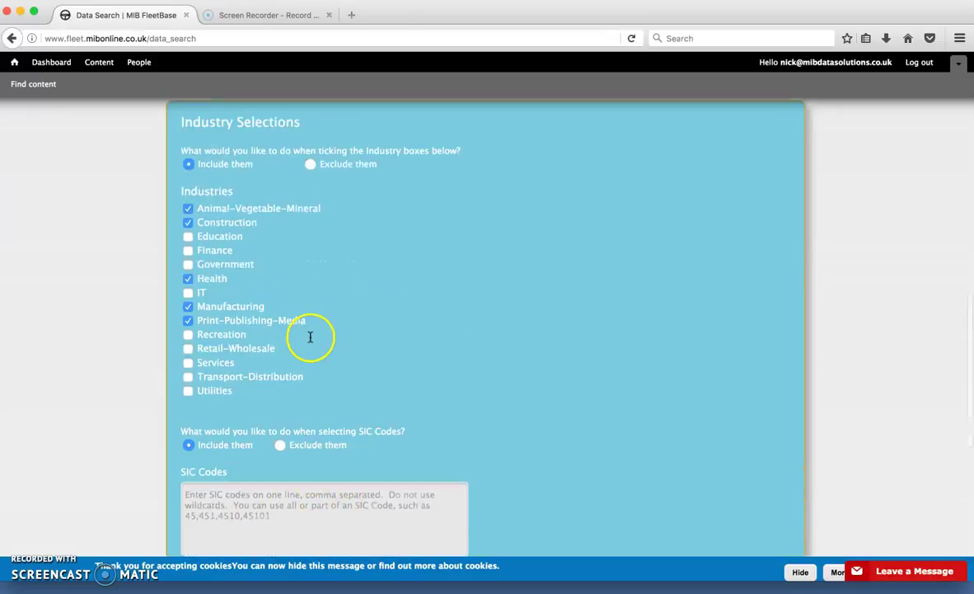
{"action": "scroll", "coordinate": [378, 442], "scroll_direction": "down", "scroll_amount": 10}
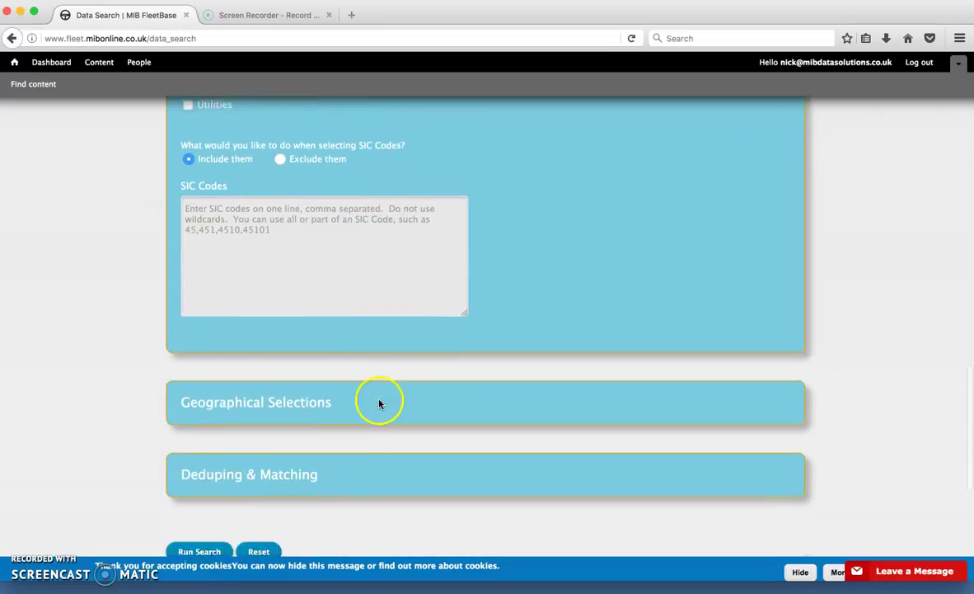
{"action": "scroll", "coordinate": [160, 358], "scroll_direction": "down", "scroll_amount": 4}
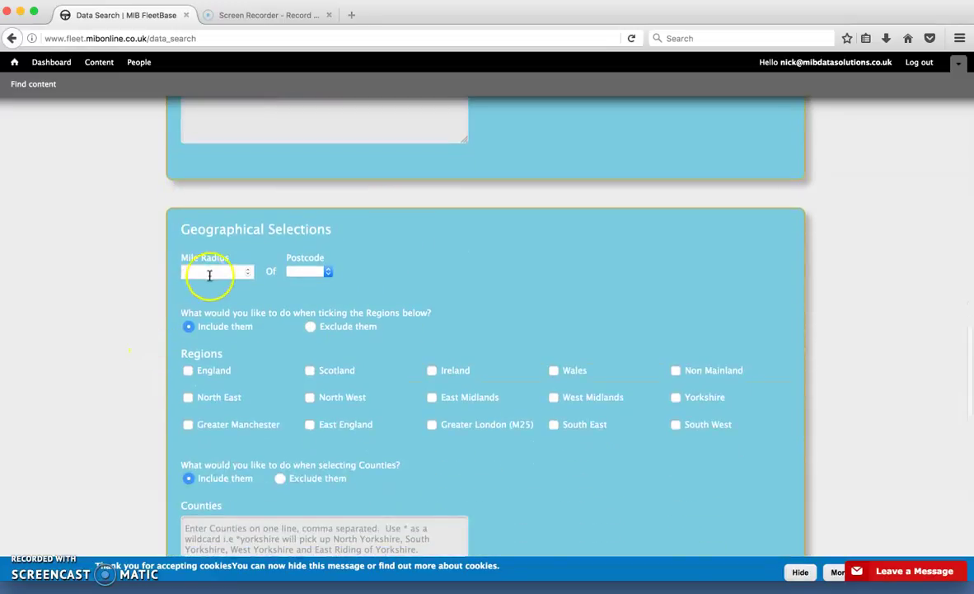
Enter a mile radius of 5 as a trial, browse the radius postcode list, and clear the radius again
{"action": "left_click", "coordinate": [246, 276]}
{"action": "type", "text": "5"}
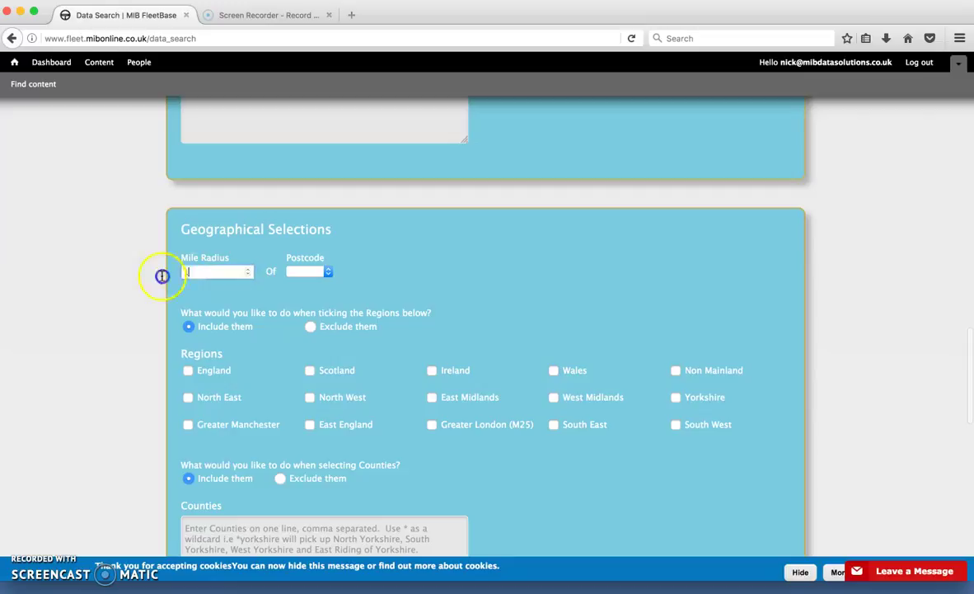
{"action": "left_click", "coordinate": [323, 271]}
{"action": "scroll", "coordinate": [309, 399], "scroll_direction": "down", "scroll_amount": 2}
{"action": "scroll", "coordinate": [312, 396], "scroll_direction": "down", "scroll_amount": 10}
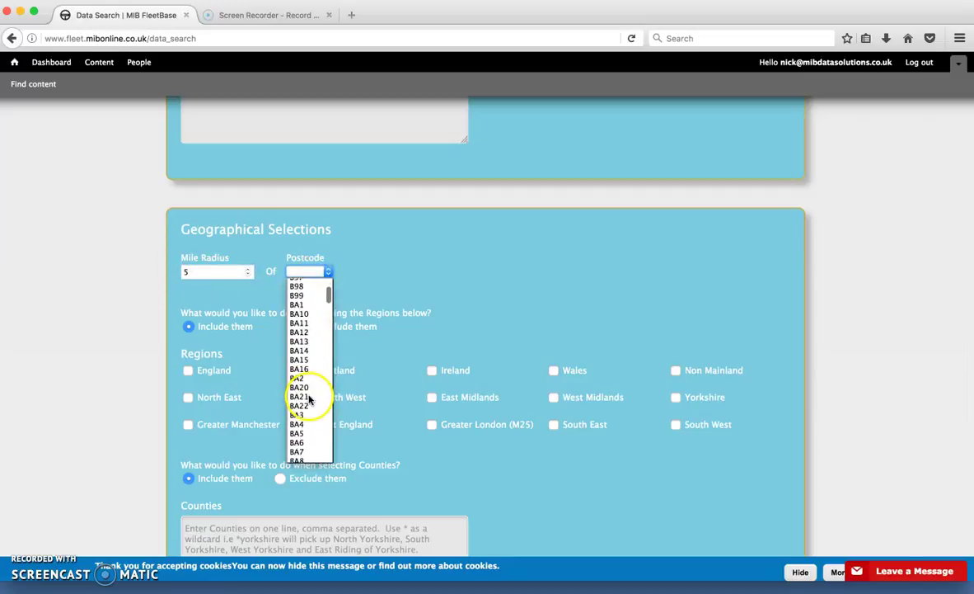
{"action": "mouse_move", "coordinate": [326, 296]}
{"action": "left_mouse_down"}
{"action": "mouse_move", "coordinate": [332, 432]}
{"action": "mouse_move", "coordinate": [333, 276]}
{"action": "left_mouse_up"}
{"action": "left_click", "coordinate": [330, 273]}
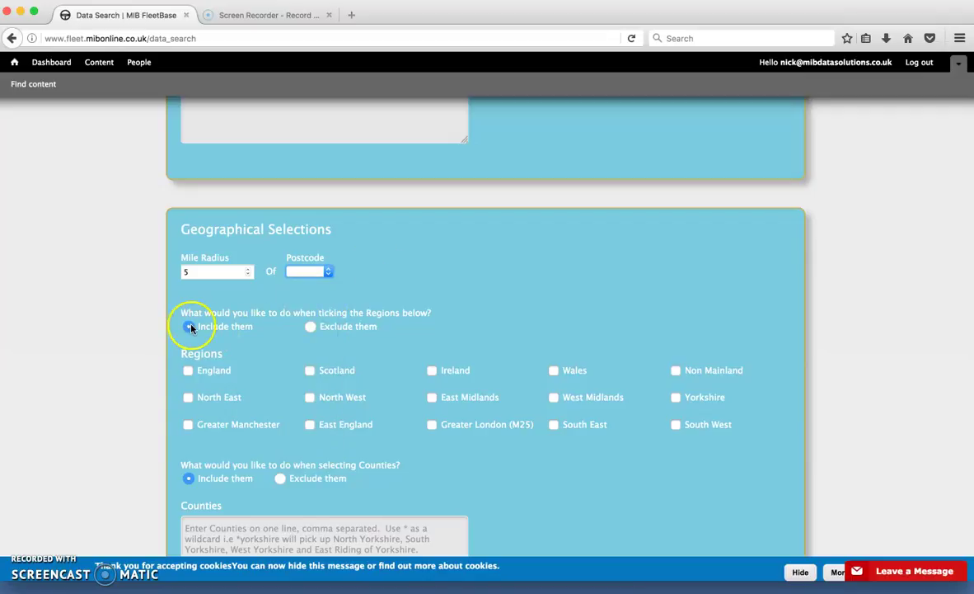
{"action": "scroll", "coordinate": [387, 326], "scroll_direction": "down", "scroll_amount": 2}
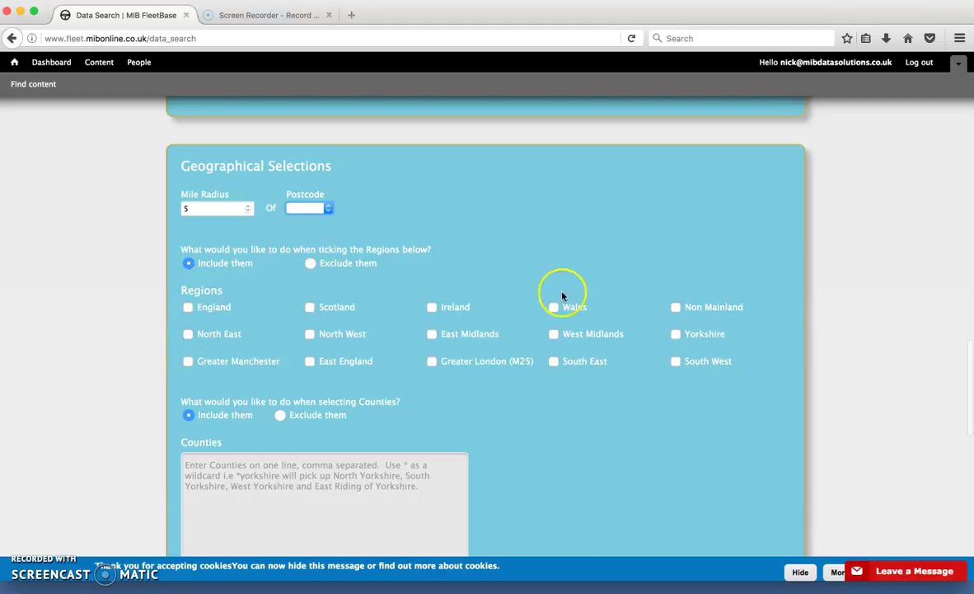
{"action": "left_click", "coordinate": [186, 208]}
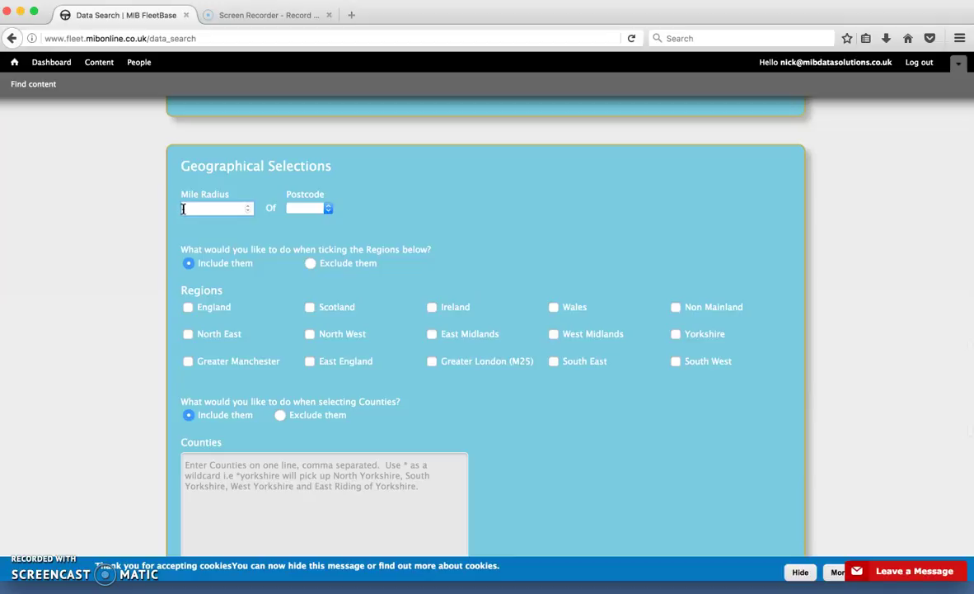
Enter warwickshire in the Counties field as a trial and clear the field again
{"action": "scroll", "coordinate": [286, 348], "scroll_direction": "down", "scroll_amount": 5}
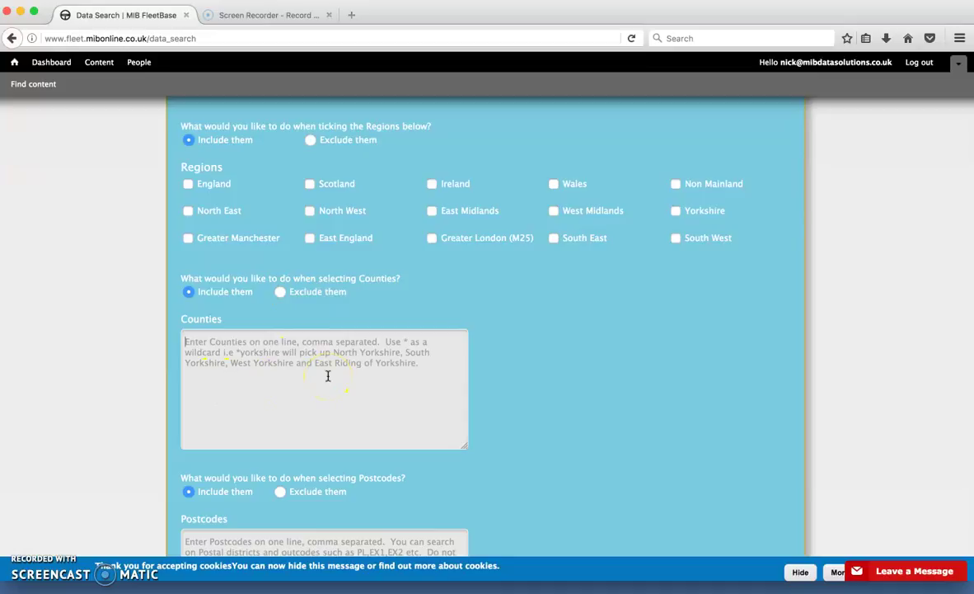
{"action": "type", "text": "wat"}
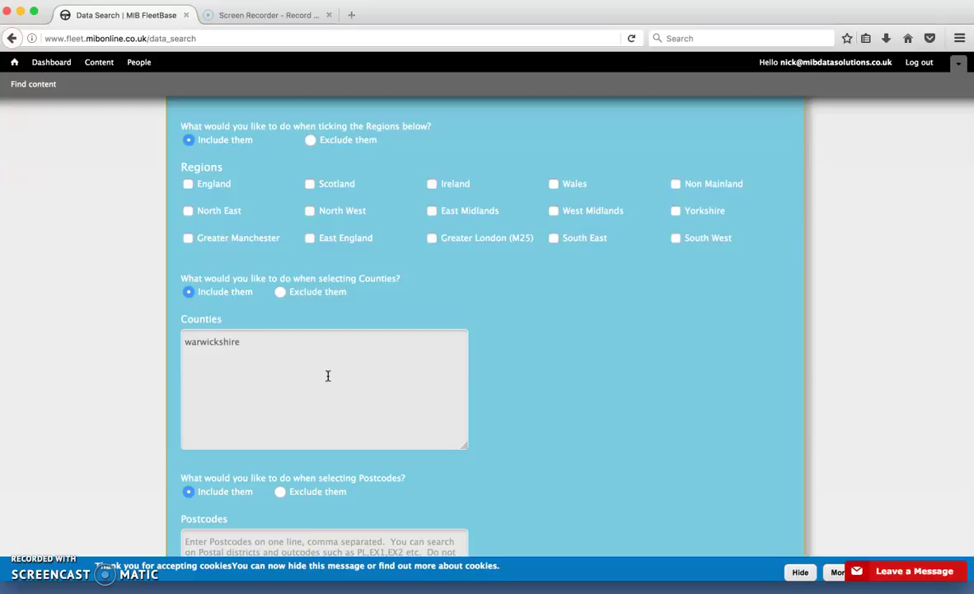
{"action": "key", "text": "super+a"}
{"action": "key", "text": "BackSpace"}
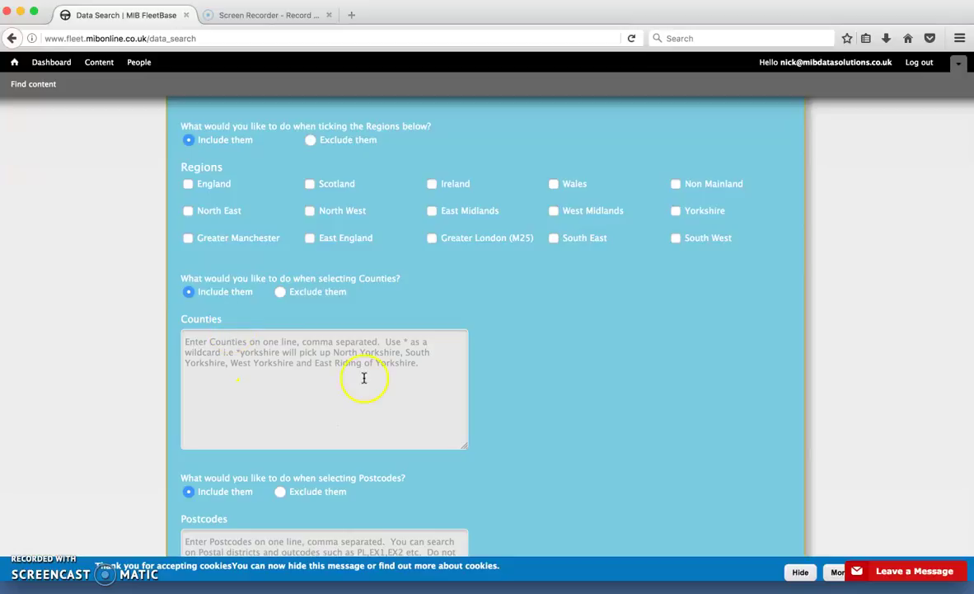
Start a trial entry of the postcode areas b and e in the Postcodes field and clear it again
{"action": "scroll", "coordinate": [362, 378], "scroll_direction": "down", "scroll_amount": 3}
{"action": "left_click", "coordinate": [261, 360]}
{"action": "type", "text": "b"}
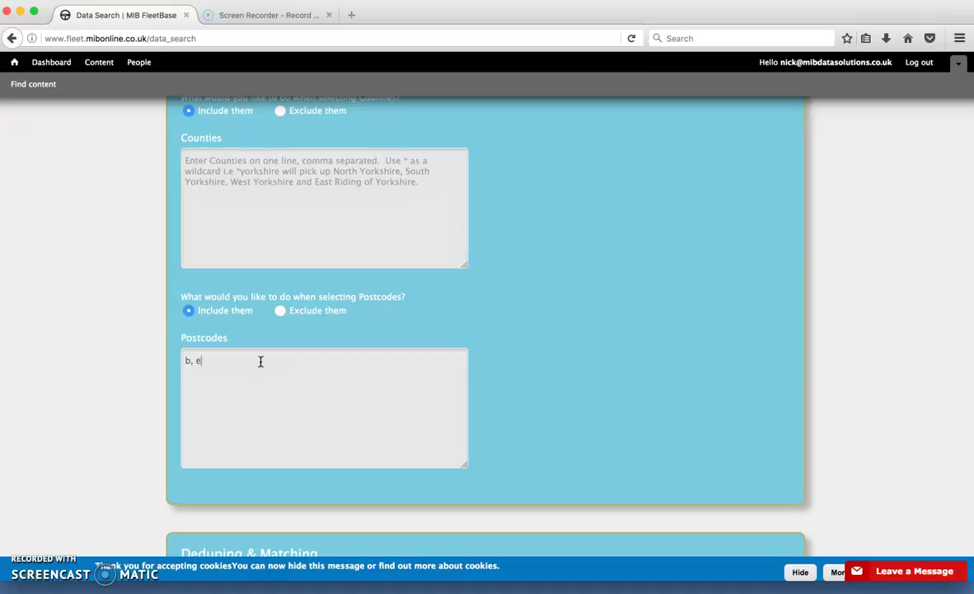
{"action": "key", "text": "BackSpace"}
Run the data search with the chosen contact, fleet and industry selections and go to its results report
{"action": "scroll", "coordinate": [180, 353], "scroll_direction": "down", "scroll_amount": 4}
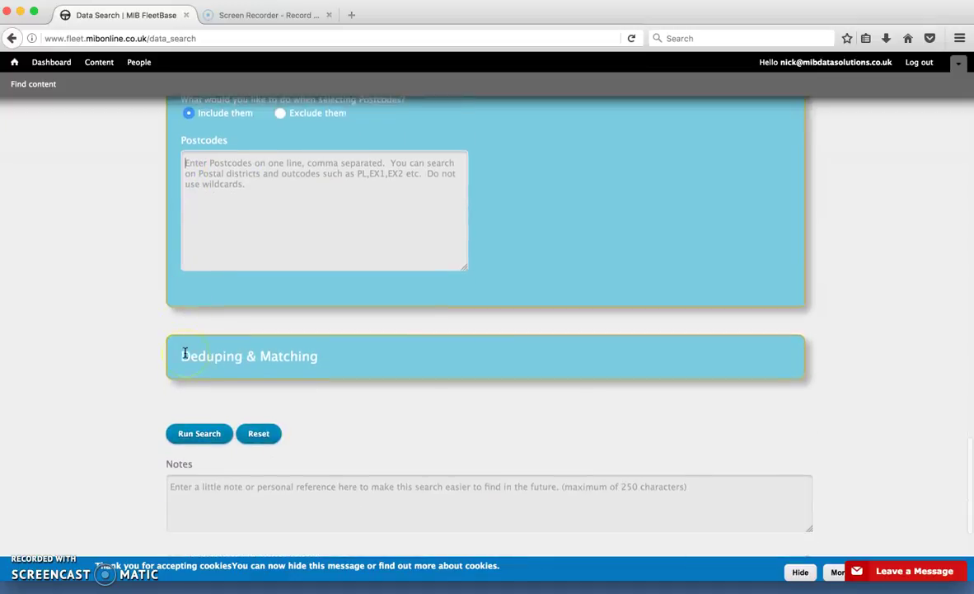
{"action": "left_click", "coordinate": [205, 413]}
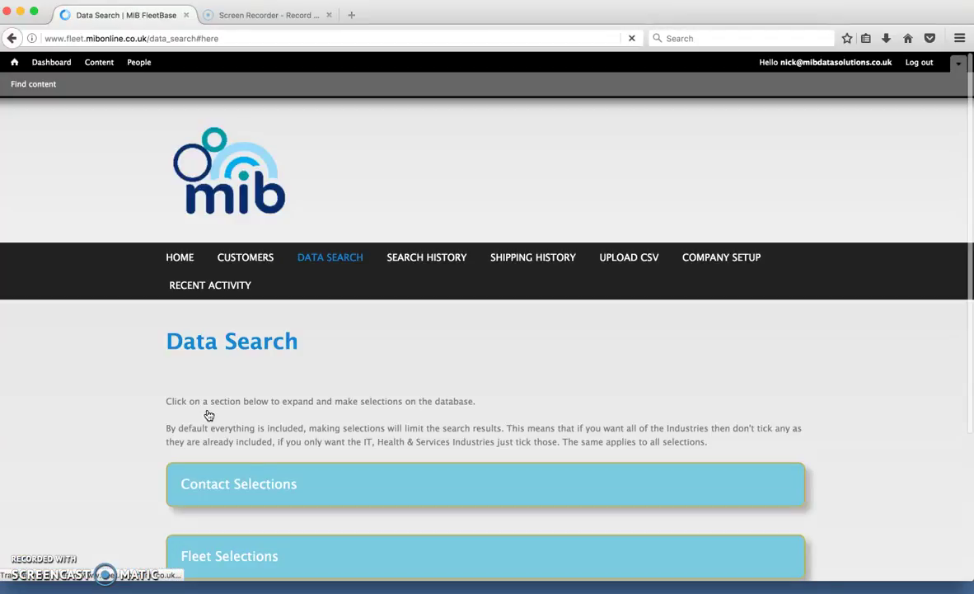
{"action": "scroll", "coordinate": [135, 311], "scroll_direction": "down", "scroll_amount": 2}
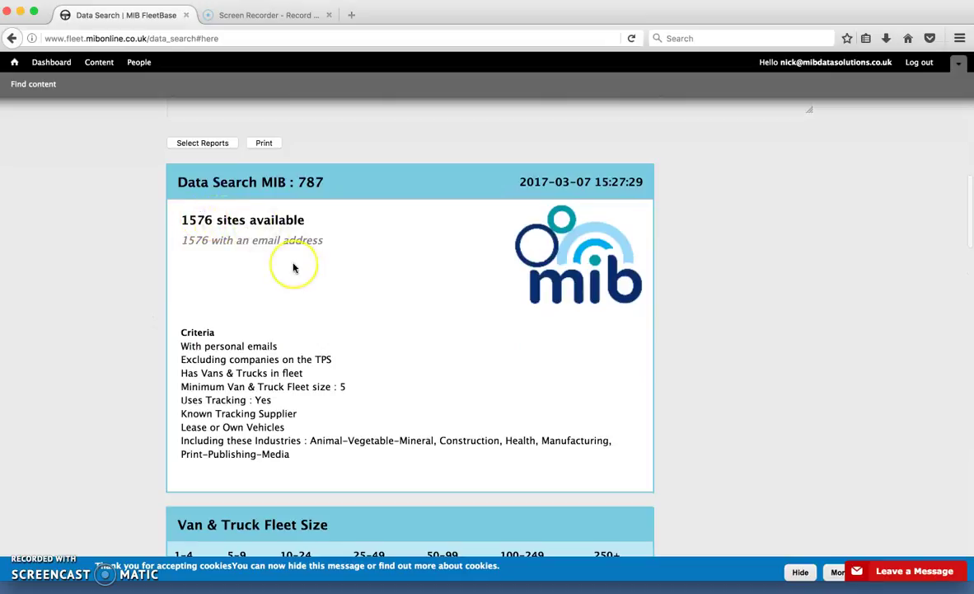
Review the Criteria list in the search report, checking the fleet size, tracking, vehicle ownership and industry criteria
{"action": "scroll", "coordinate": [354, 298], "scroll_direction": "down", "scroll_amount": 2}
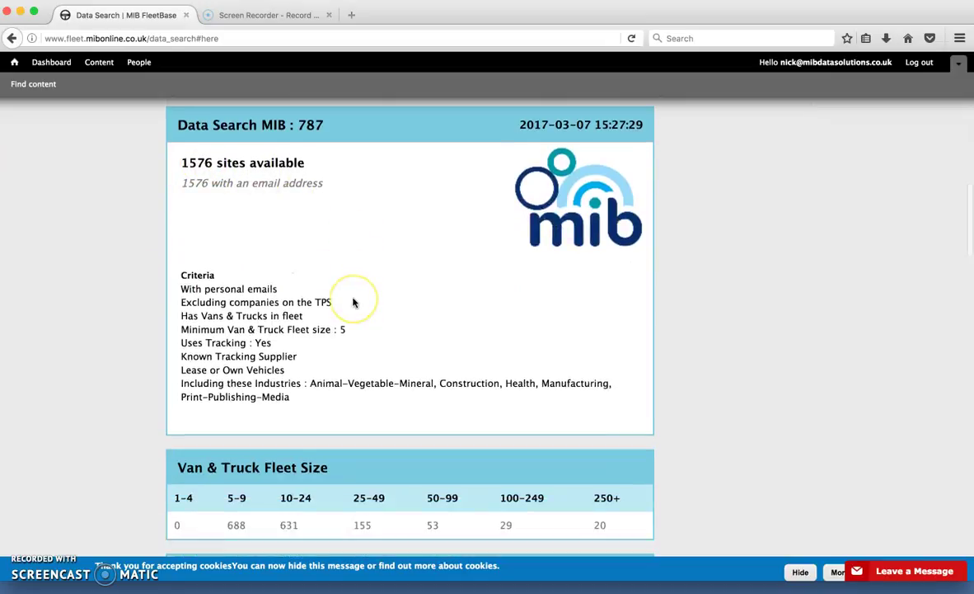
{"action": "left_click_drag", "start_coordinate": [182, 264], "coordinate": [221, 263]}
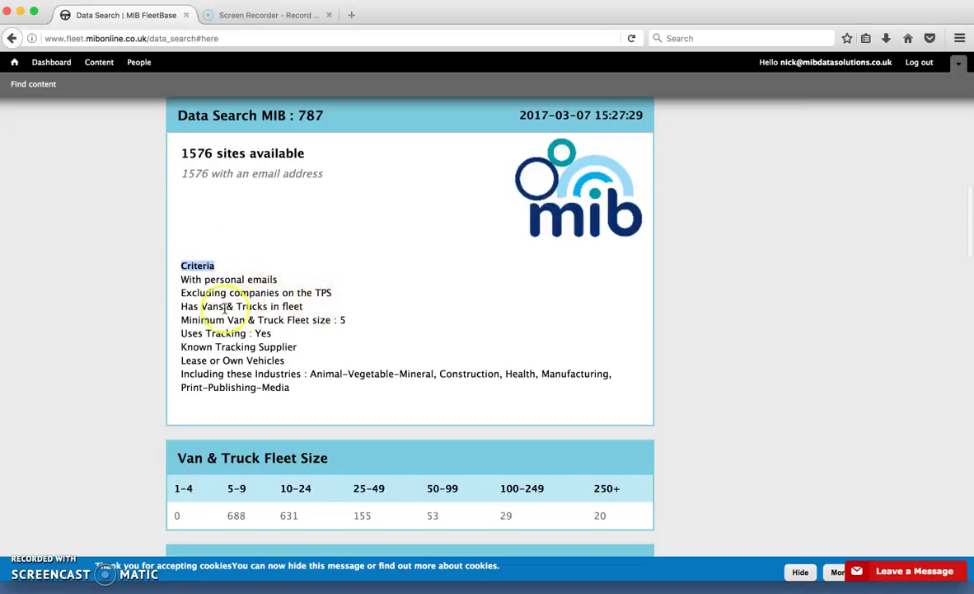
{"action": "left_click", "coordinate": [337, 321]}
{"action": "double_click", "coordinate": [262, 333]}
{"action": "double_click", "coordinate": [266, 346]}
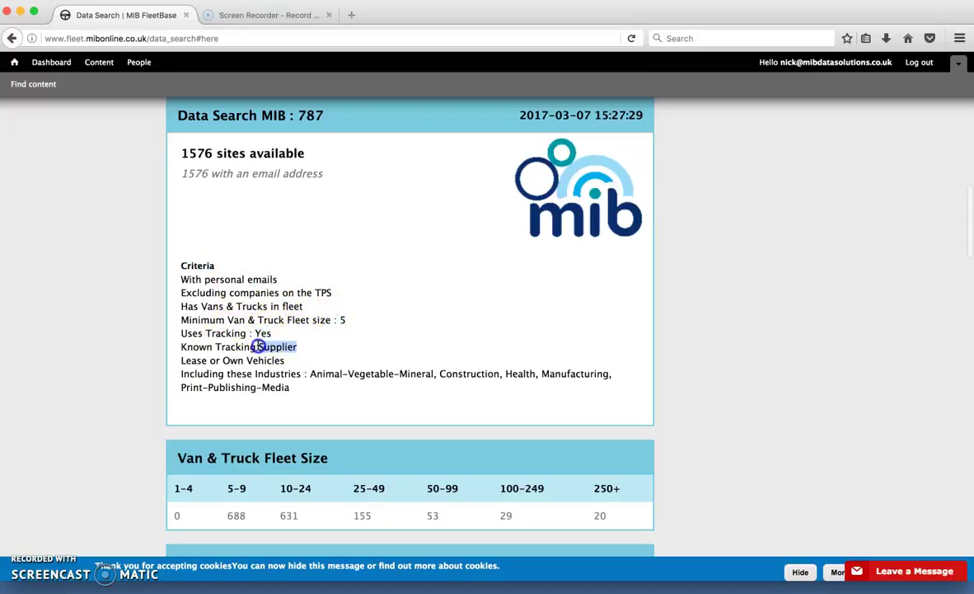
{"action": "left_click_drag", "start_coordinate": [287, 363], "coordinate": [183, 363]}
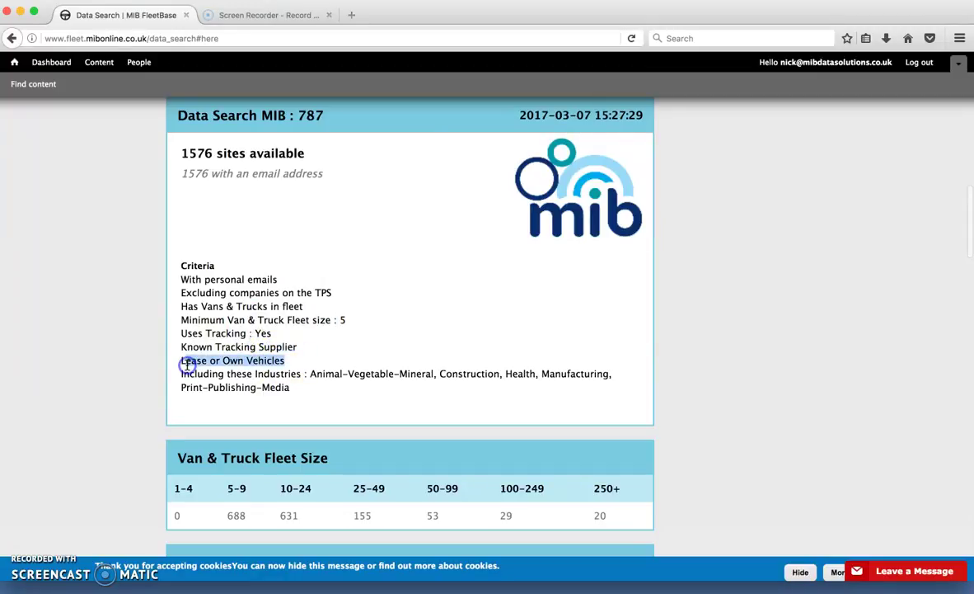
{"action": "left_click_drag", "start_coordinate": [311, 375], "coordinate": [320, 398]}
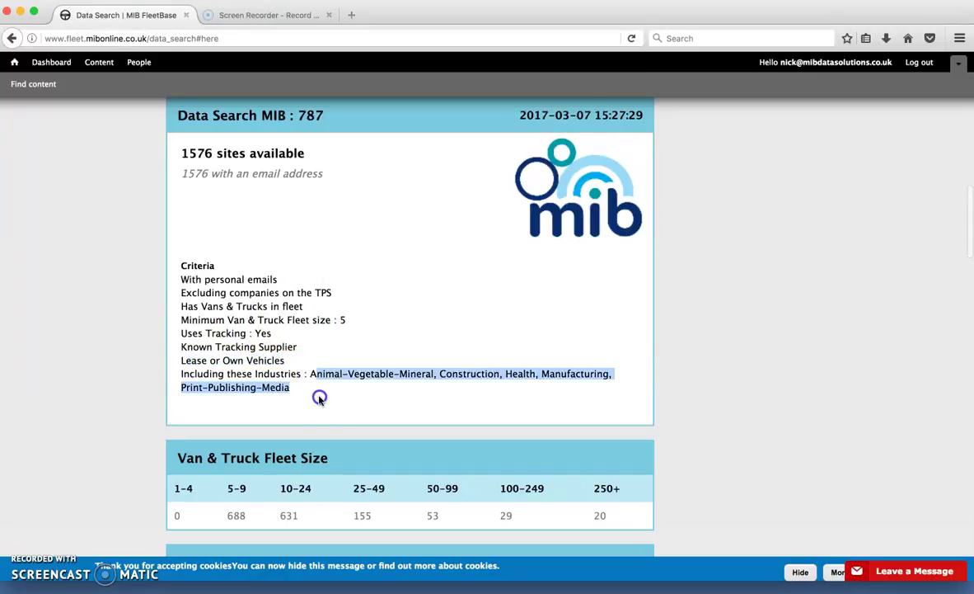
Examine the report's fleet size, tracking, fuel card, fleet and industry tables, the UK postcode map and the postcode breakdown
{"action": "scroll", "coordinate": [320, 398], "scroll_direction": "down", "scroll_amount": 3}
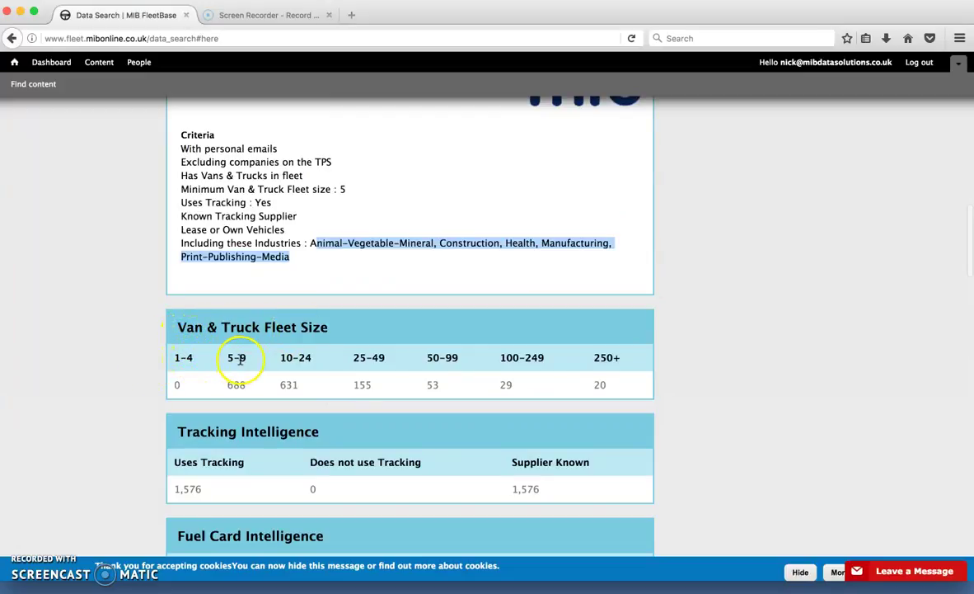
{"action": "scroll", "coordinate": [633, 374], "scroll_direction": "down", "scroll_amount": 3}
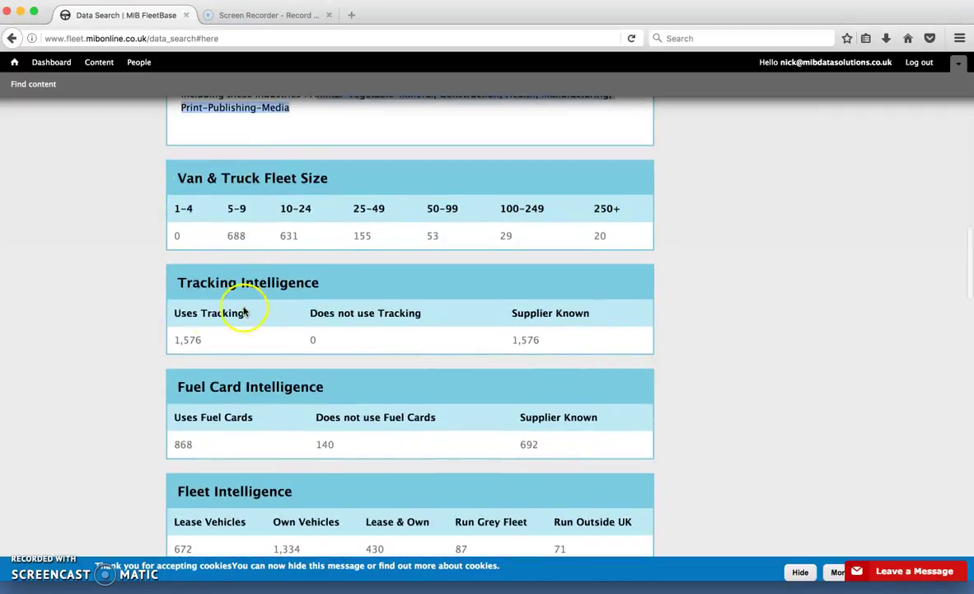
{"action": "scroll", "coordinate": [558, 352], "scroll_direction": "down", "scroll_amount": 1}
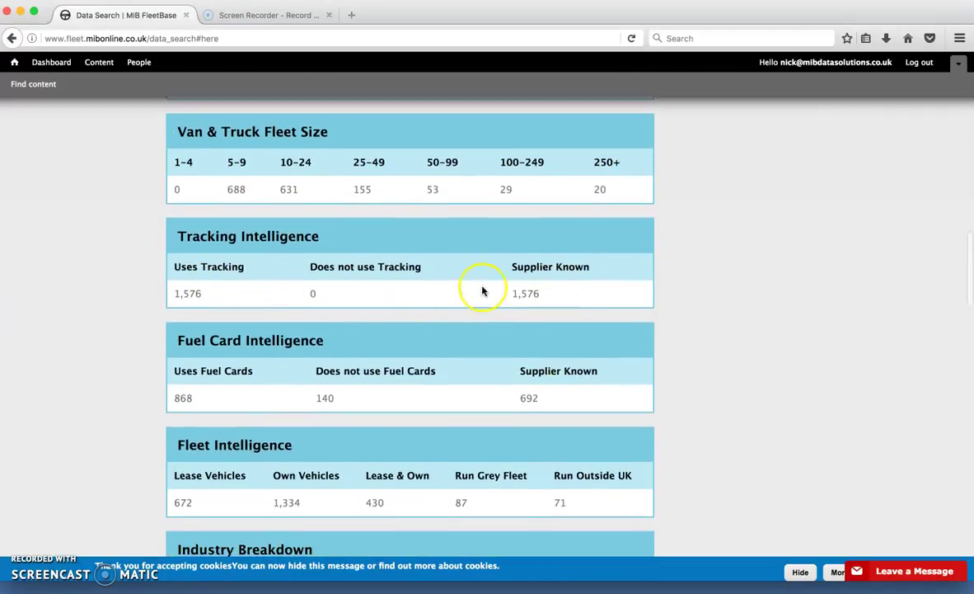
{"action": "scroll", "coordinate": [419, 394], "scroll_direction": "down", "scroll_amount": 2}
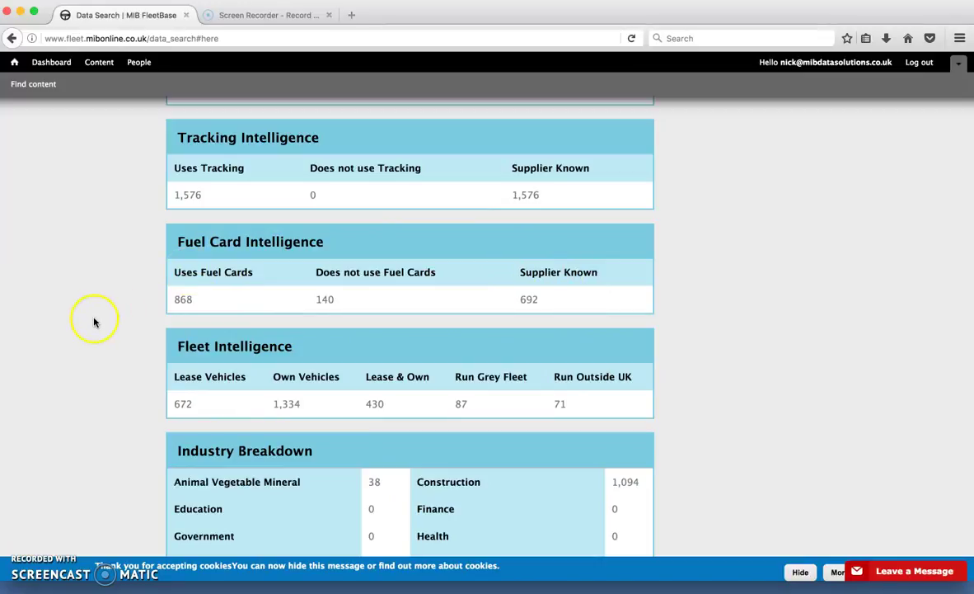
{"action": "scroll", "coordinate": [94, 323], "scroll_direction": "down", "scroll_amount": 1}
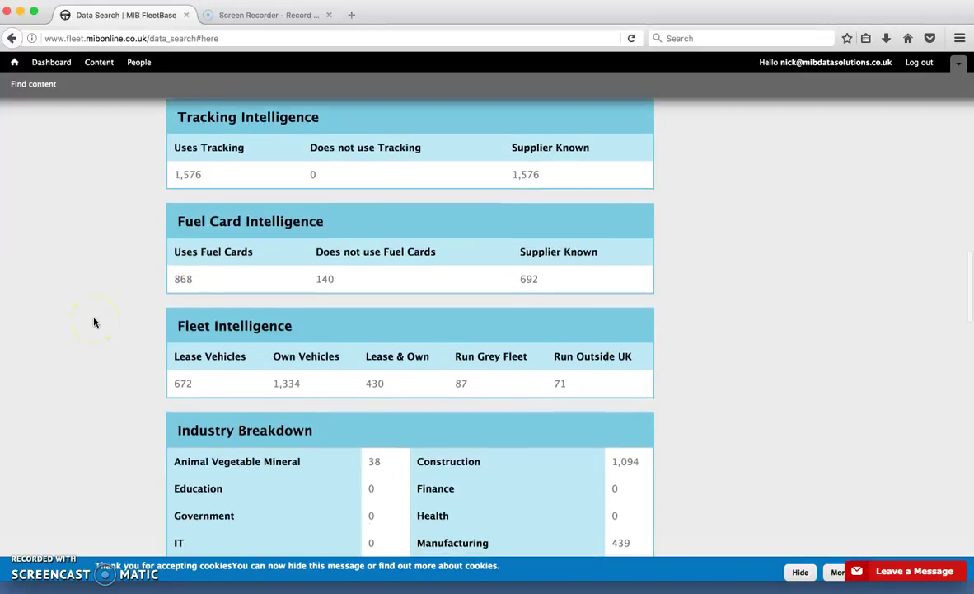
{"action": "scroll", "coordinate": [94, 323], "scroll_direction": "down", "scroll_amount": 5}
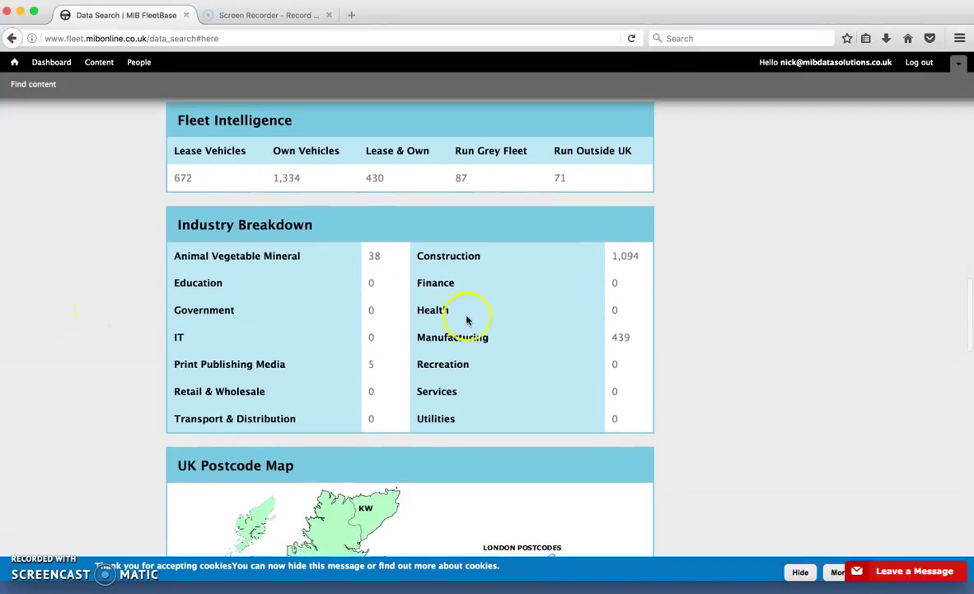
{"action": "scroll", "coordinate": [133, 381], "scroll_direction": "down", "scroll_amount": 12}
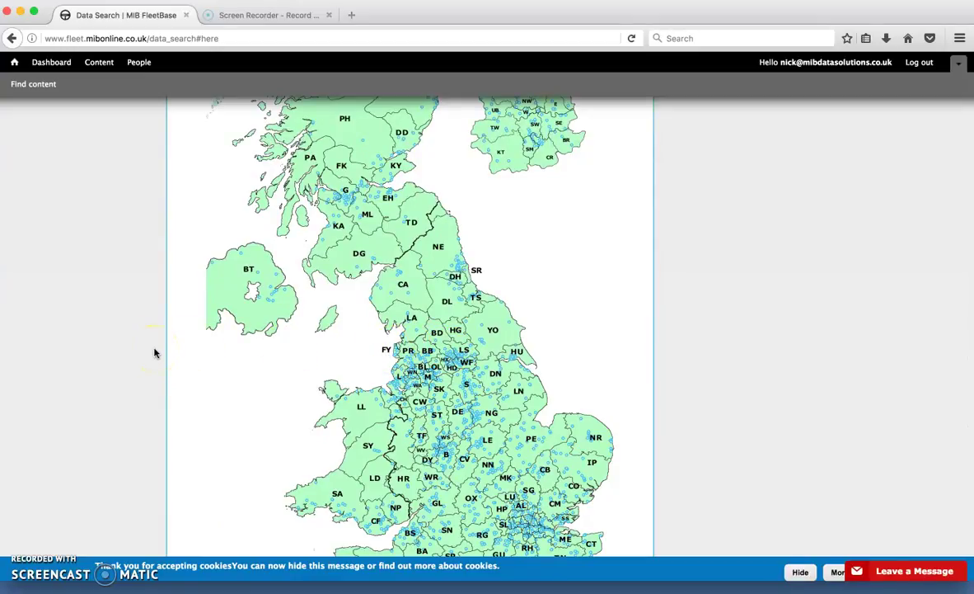
{"action": "scroll", "coordinate": [154, 353], "scroll_direction": "down", "scroll_amount": 8}
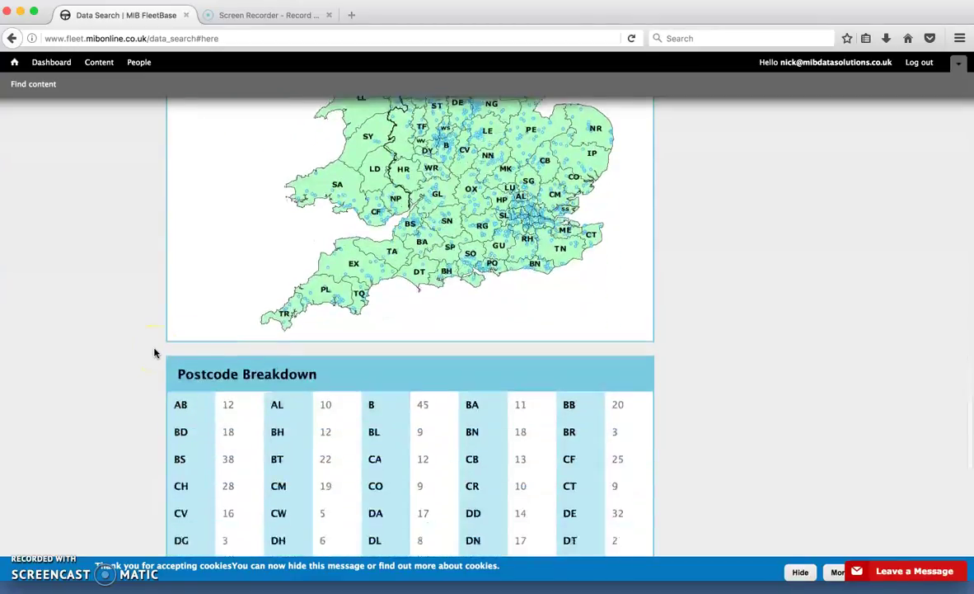
{"action": "scroll", "coordinate": [154, 353], "scroll_direction": "down", "scroll_amount": 10}
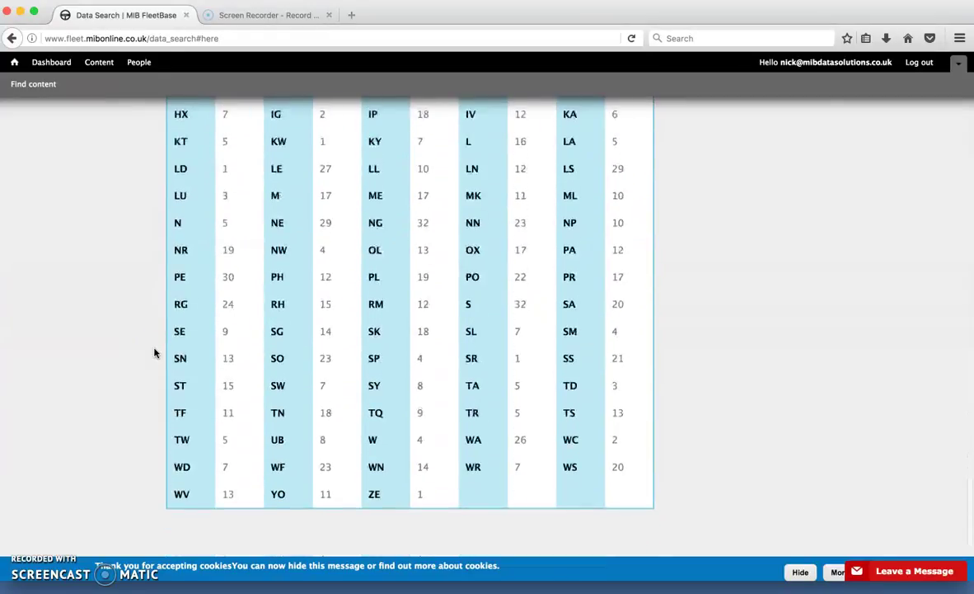
{"action": "scroll", "coordinate": [154, 353], "scroll_direction": "up", "scroll_amount": 15}
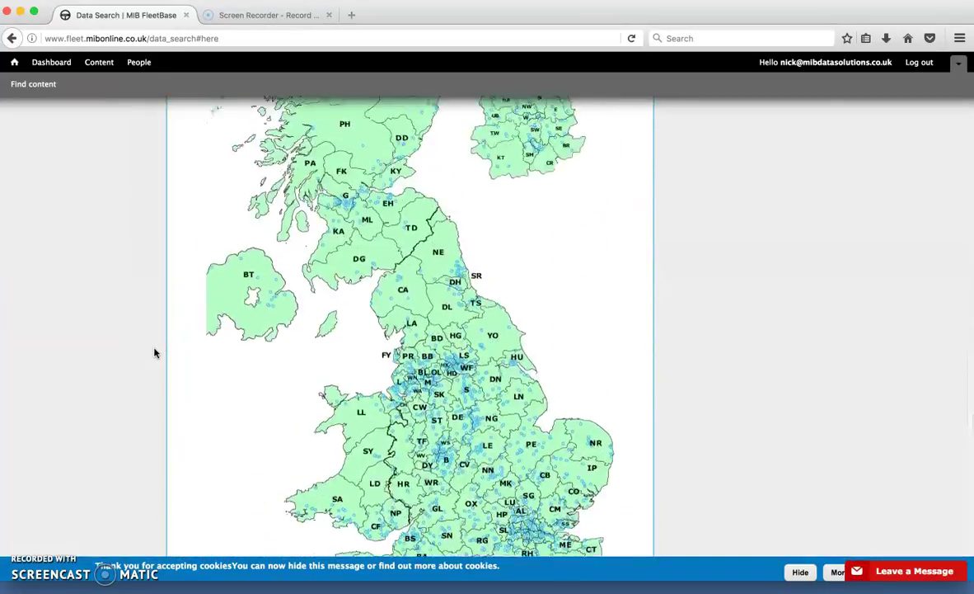
{"action": "scroll", "coordinate": [155, 353], "scroll_direction": "up", "scroll_amount": 15}
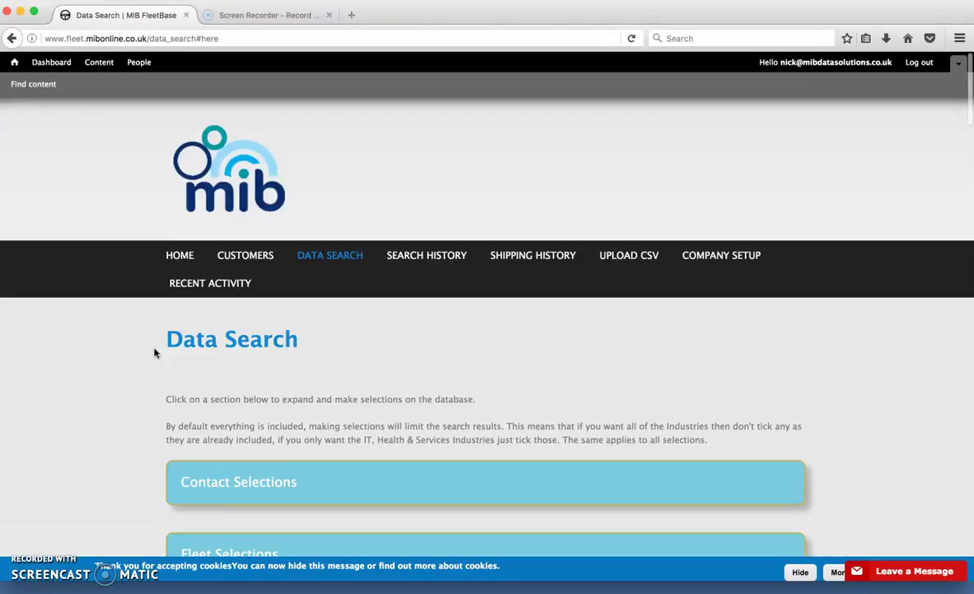